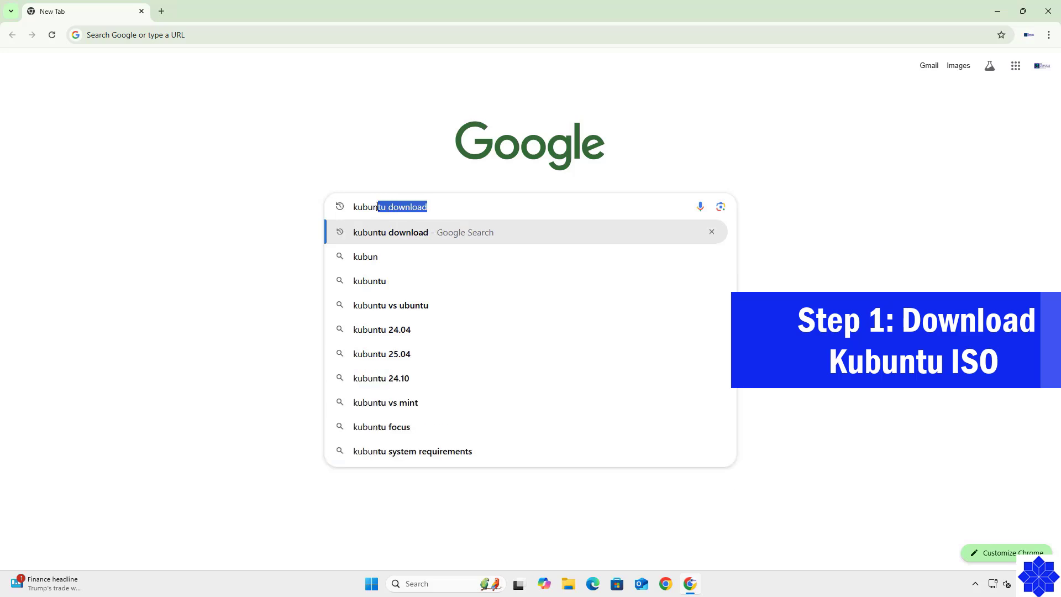
Search Google for 'kubuntu download' and open the official Download Kubuntu result.
click(413, 232)
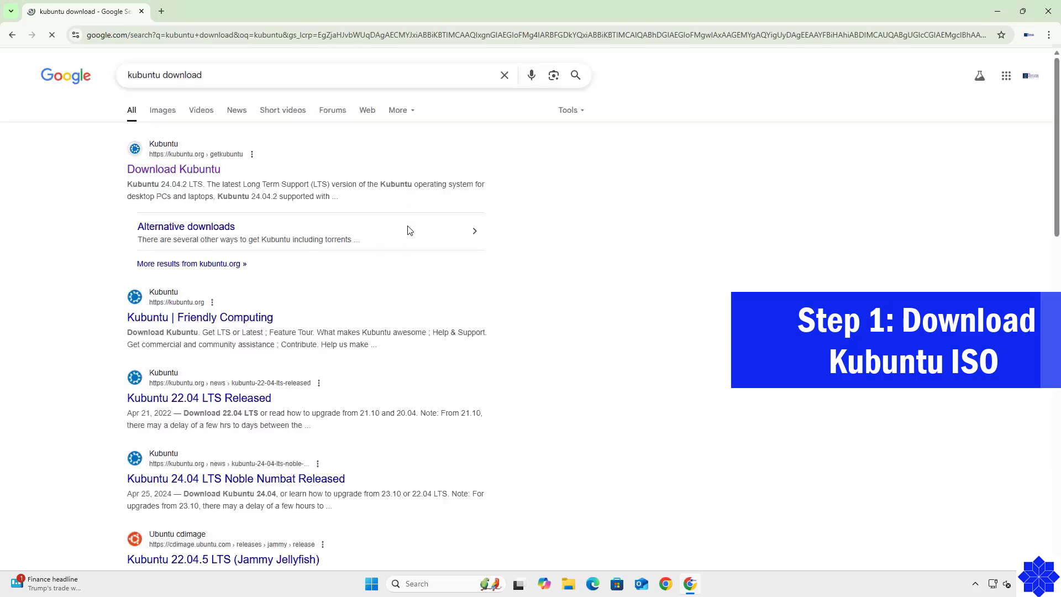
click(176, 171)
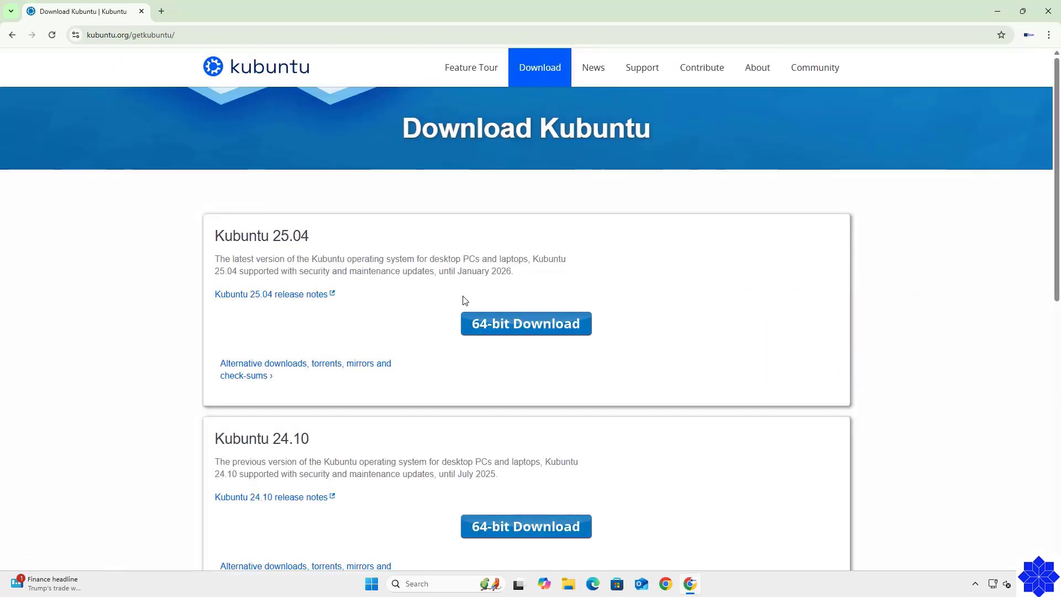
Download the 4.2 GB Kubuntu 24.04.2 LTS 64-bit ISO and show it in its folder.
scroll(426, 303, down, 7)
scroll(426, 306, down, 2)
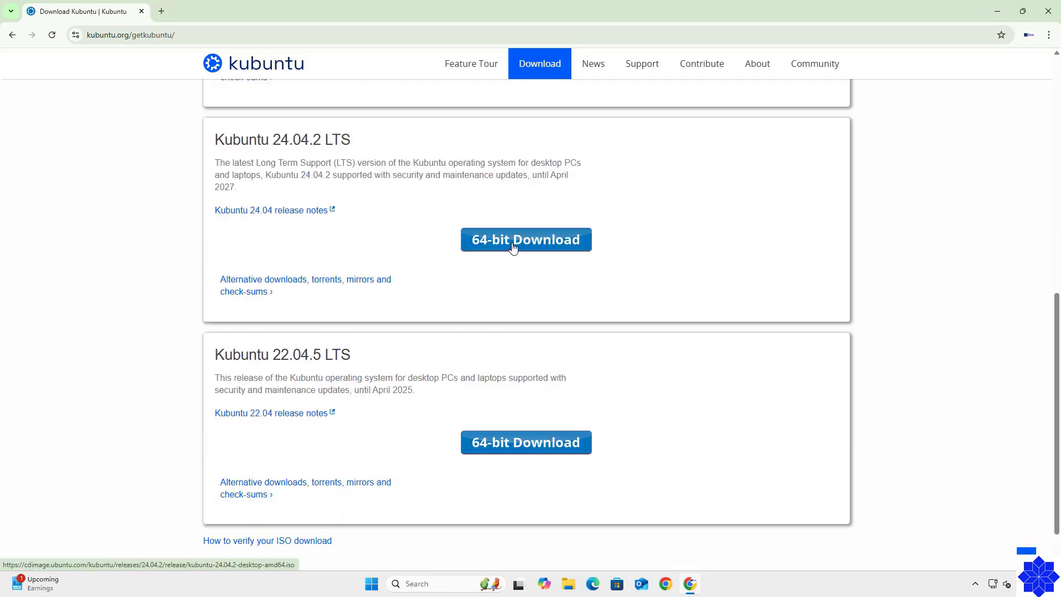
click(515, 244)
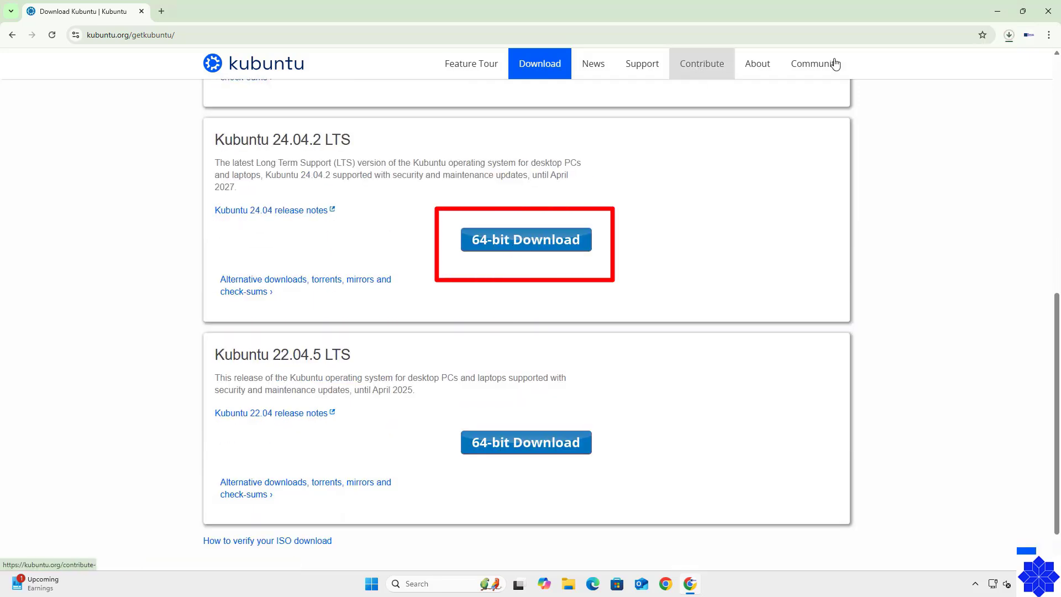
click(1011, 35)
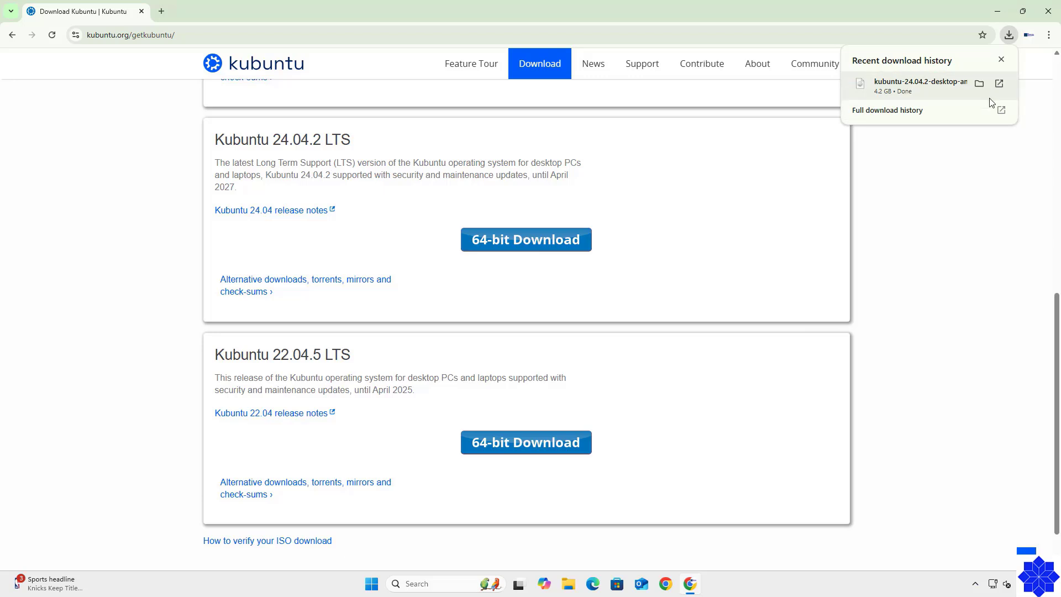
click(980, 83)
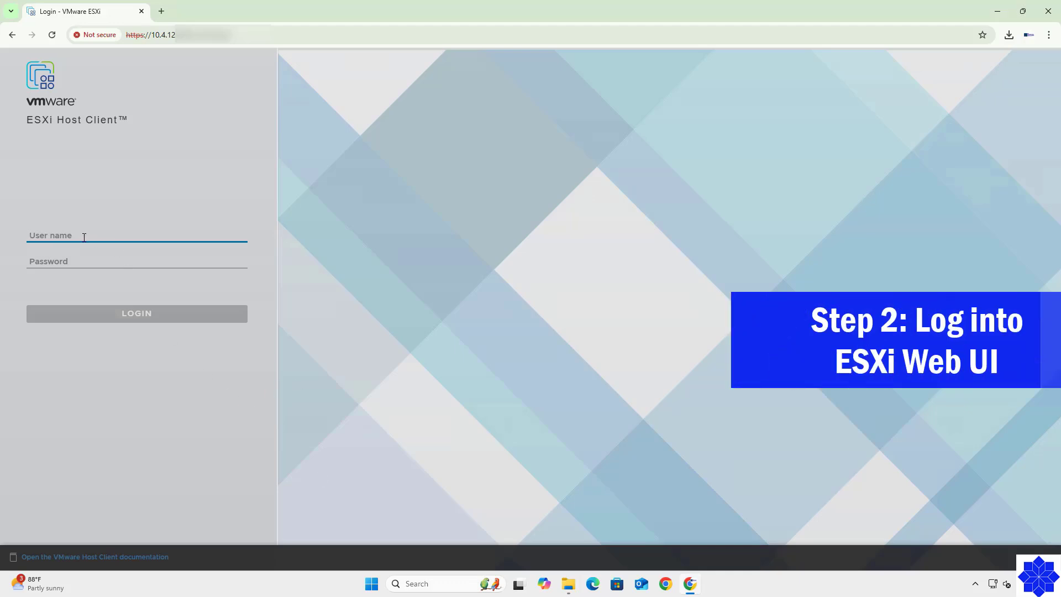
Sign in to the ESXi host as root with the account password and list the Virtual Machines.
text(root)
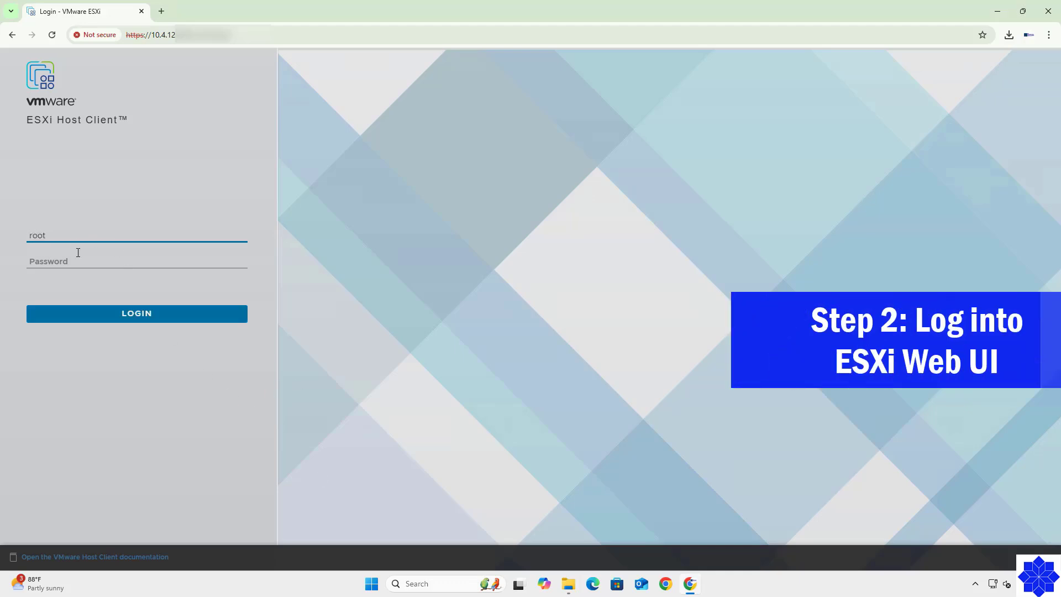
click(72, 259)
text(****)
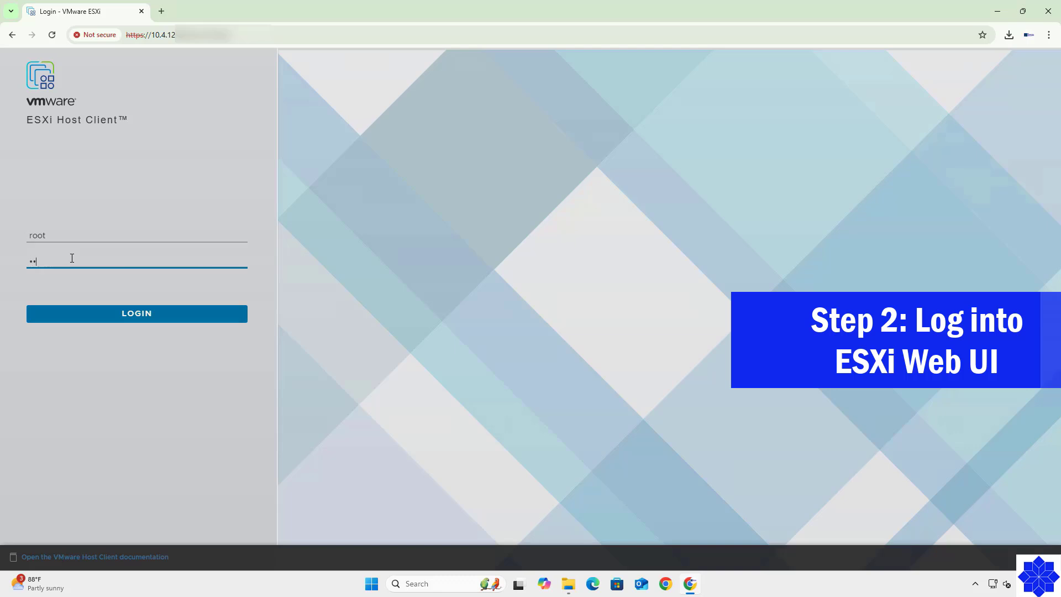
text(***)
click(127, 316)
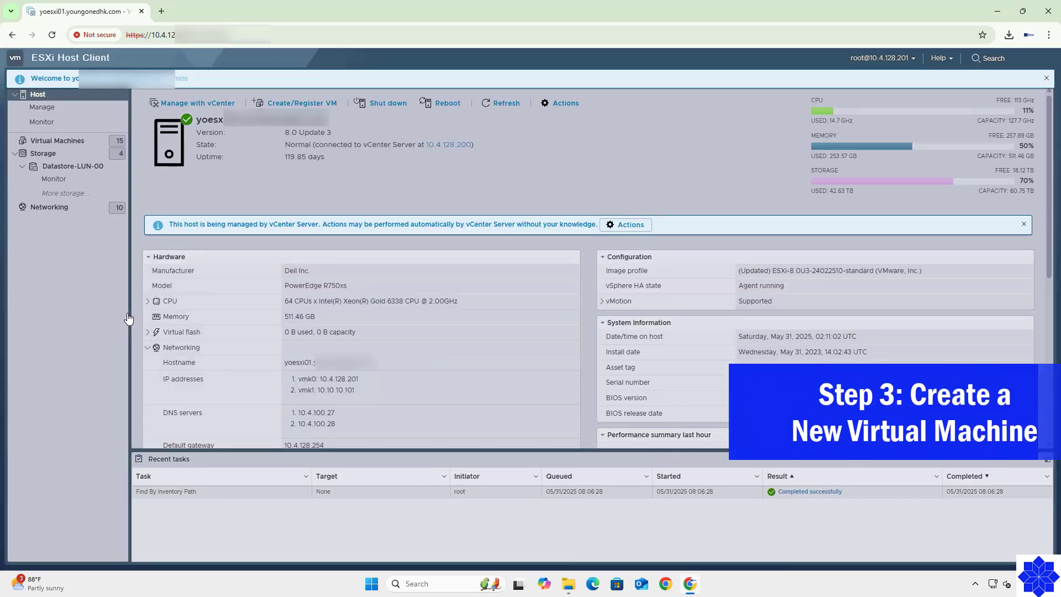
click(58, 140)
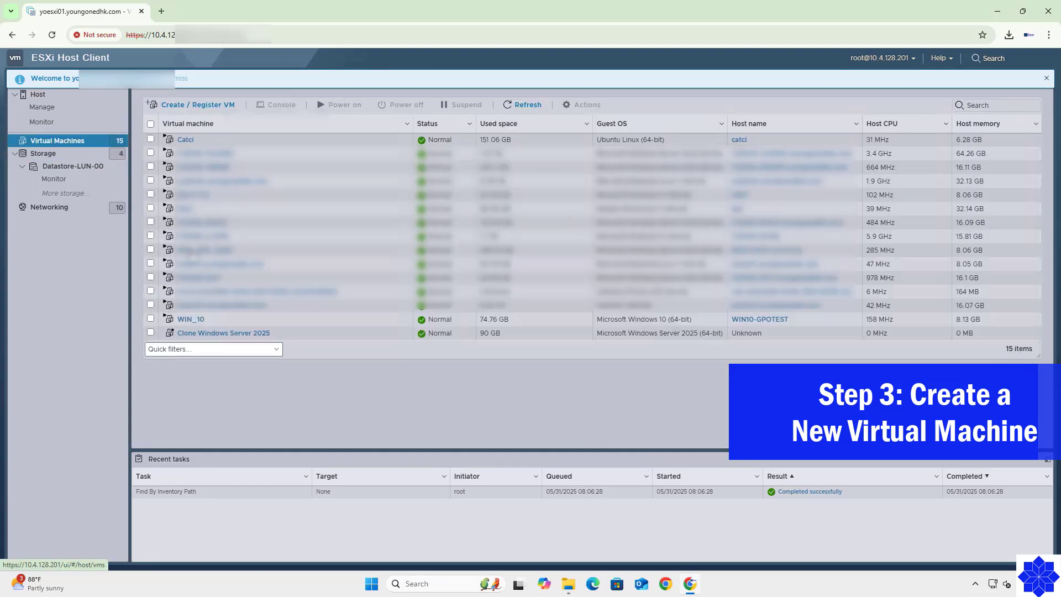
Start the Create / Register VM wizard with 'Create a new virtual machine'.
click(194, 107)
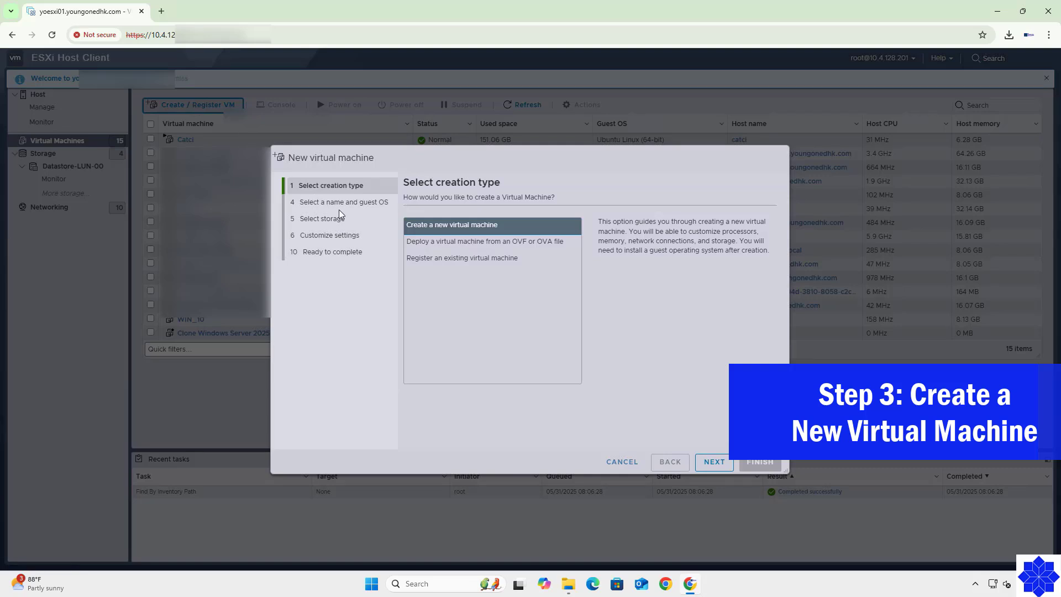
drag(398, 158, 257, 98)
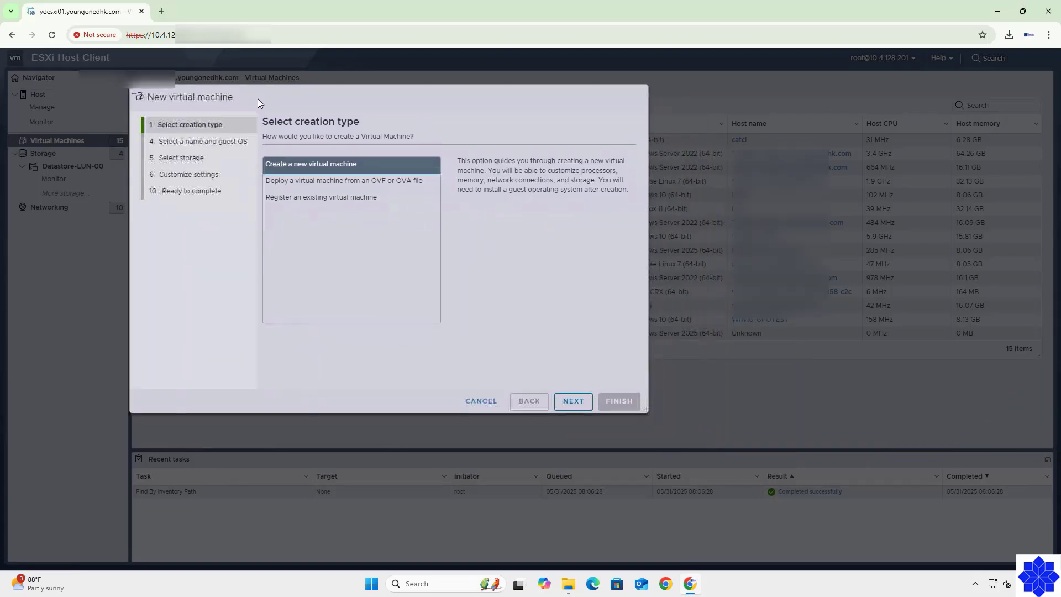
click(574, 404)
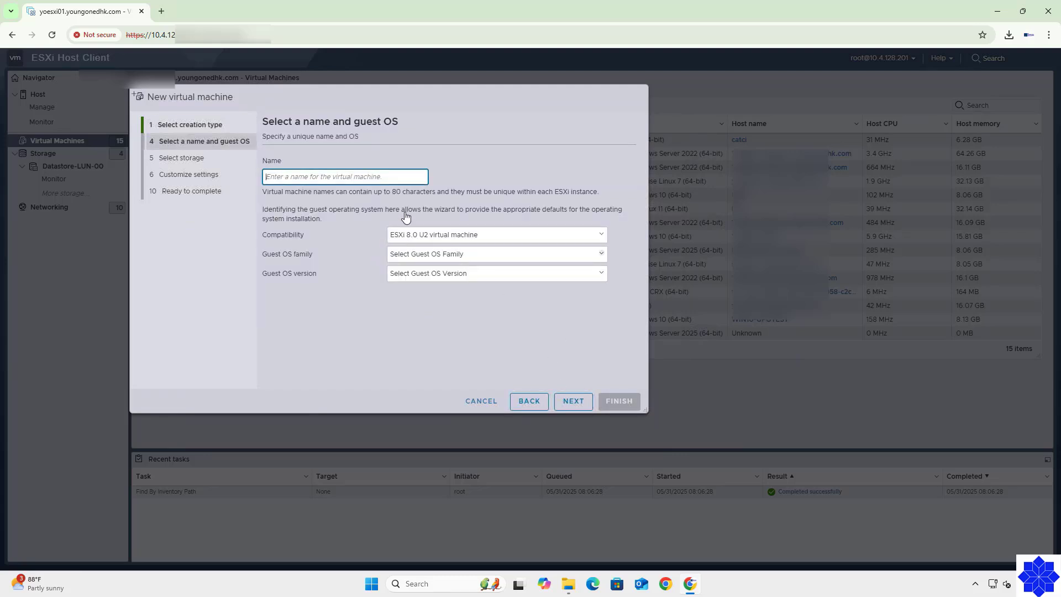
Name the VM OS_kubuntu with guest OS family Linux and version Ubuntu Linux (64-bit).
click(490, 255)
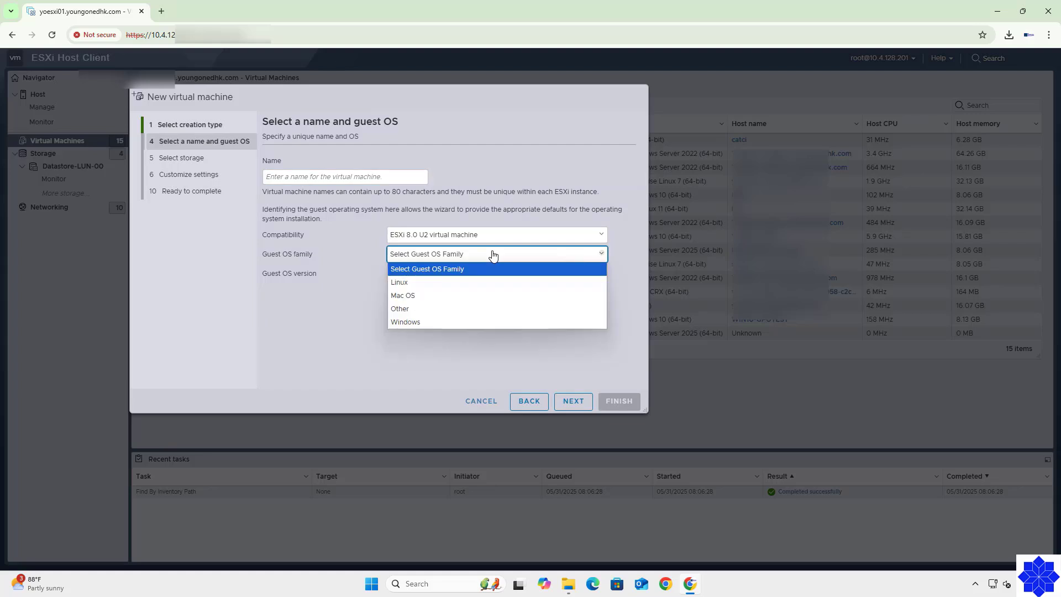
click(435, 283)
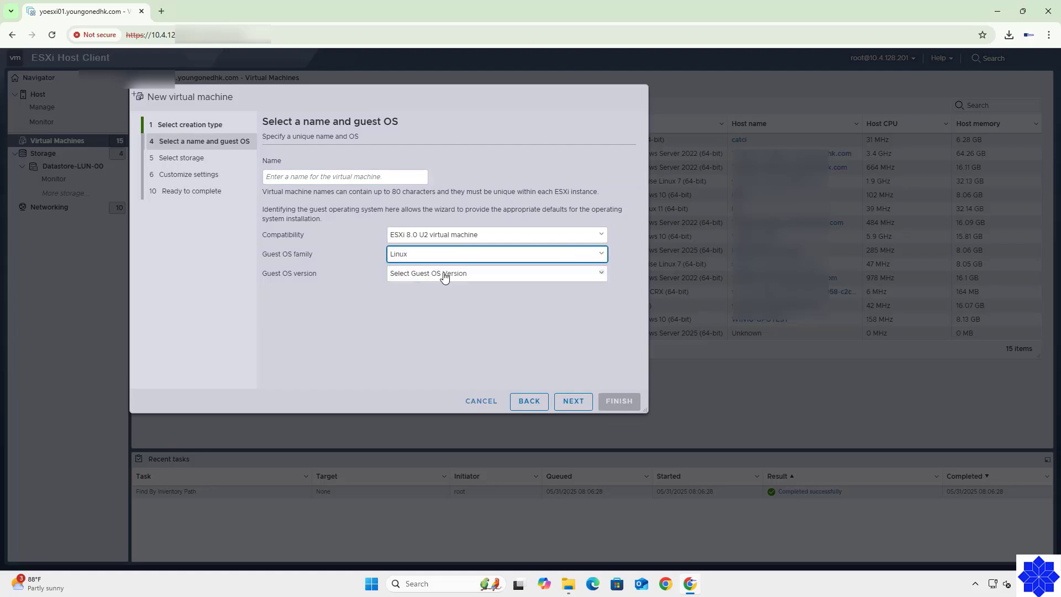
click(444, 274)
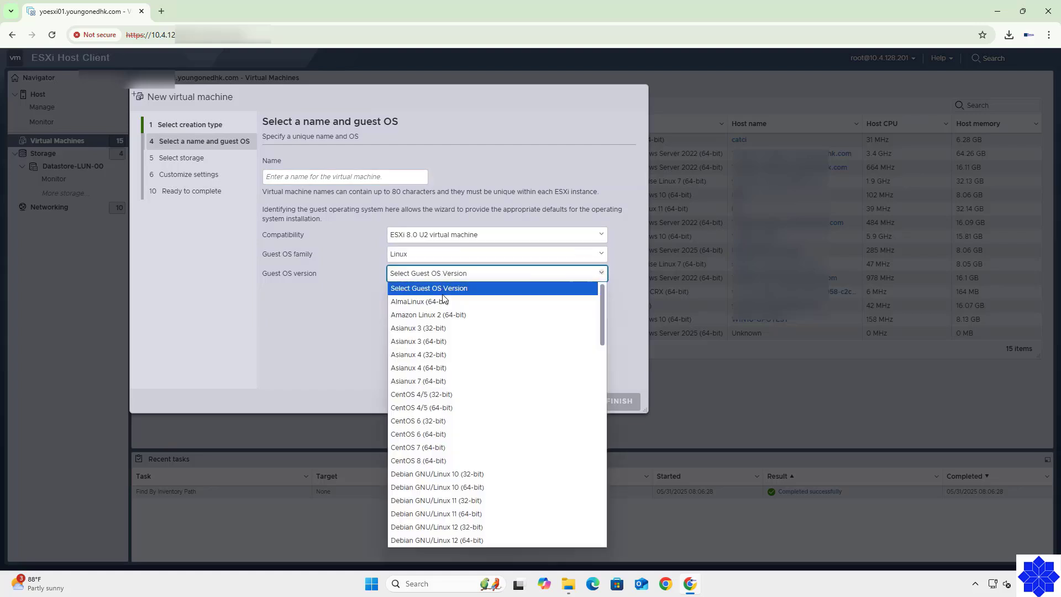
scroll(452, 448, down, 15)
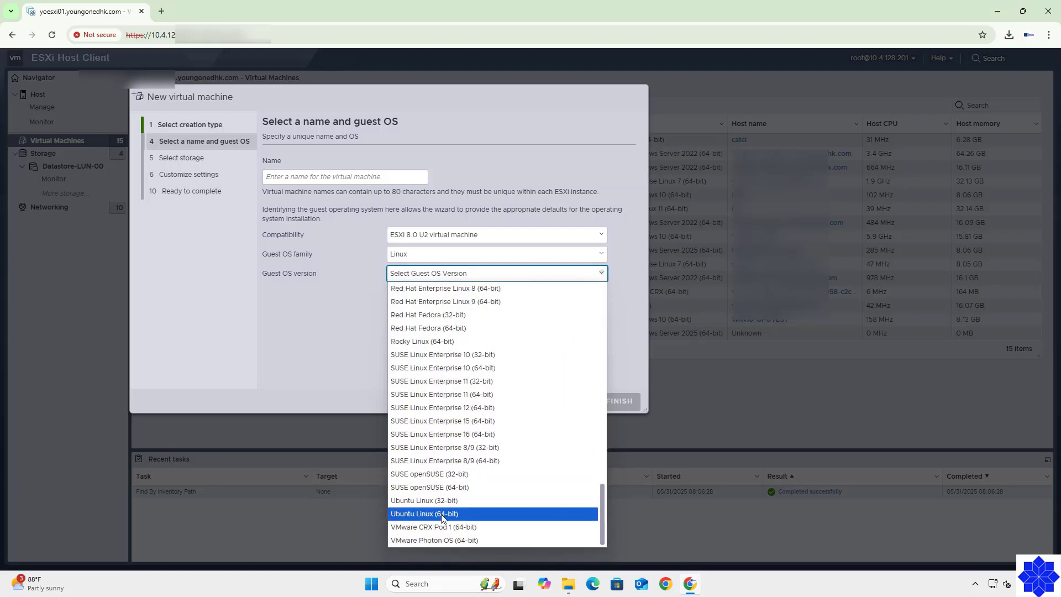
click(443, 513)
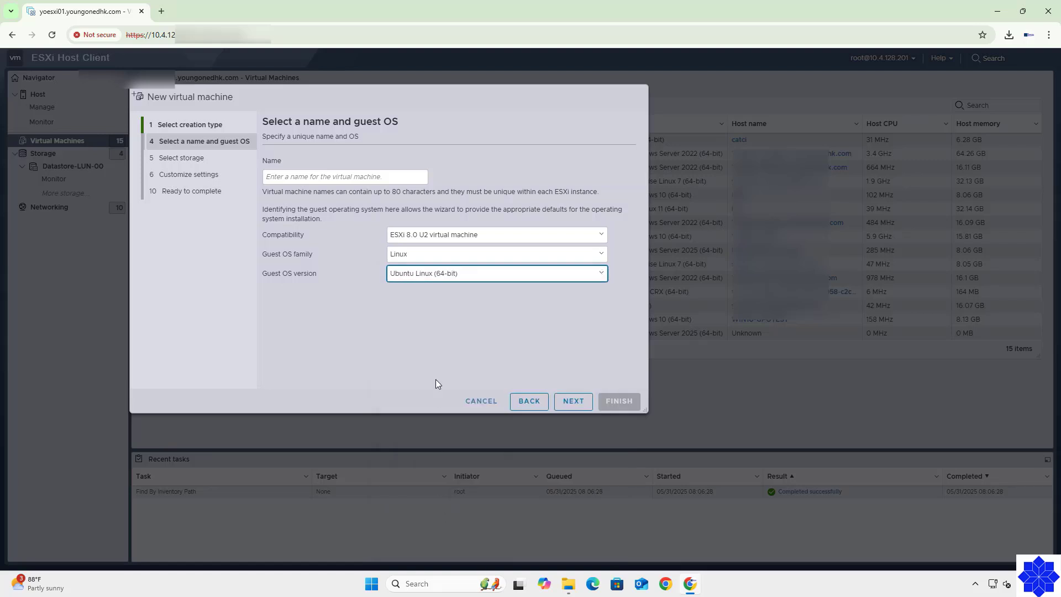
click(565, 402)
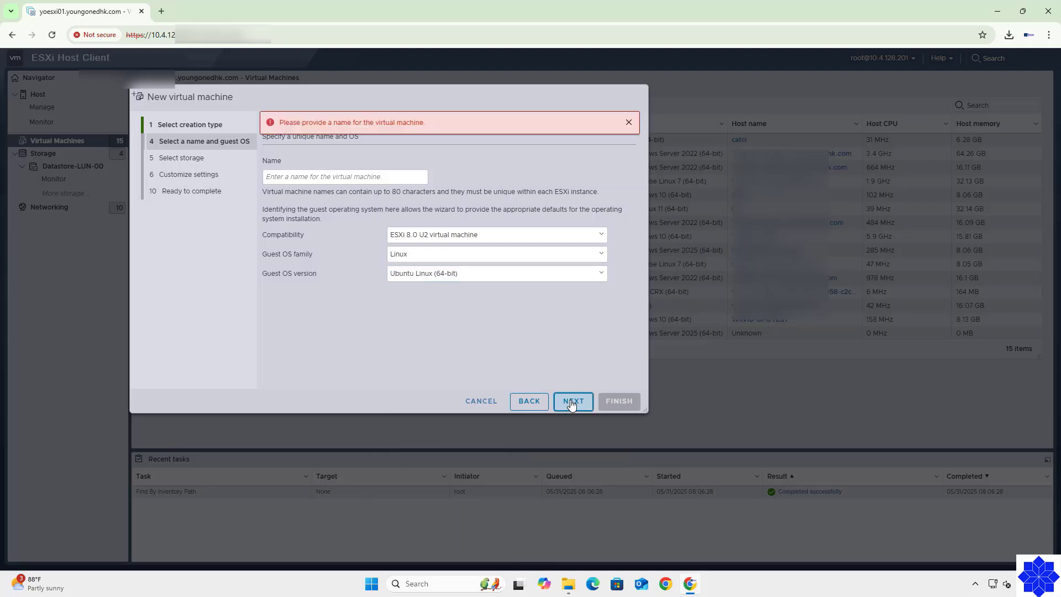
click(324, 178)
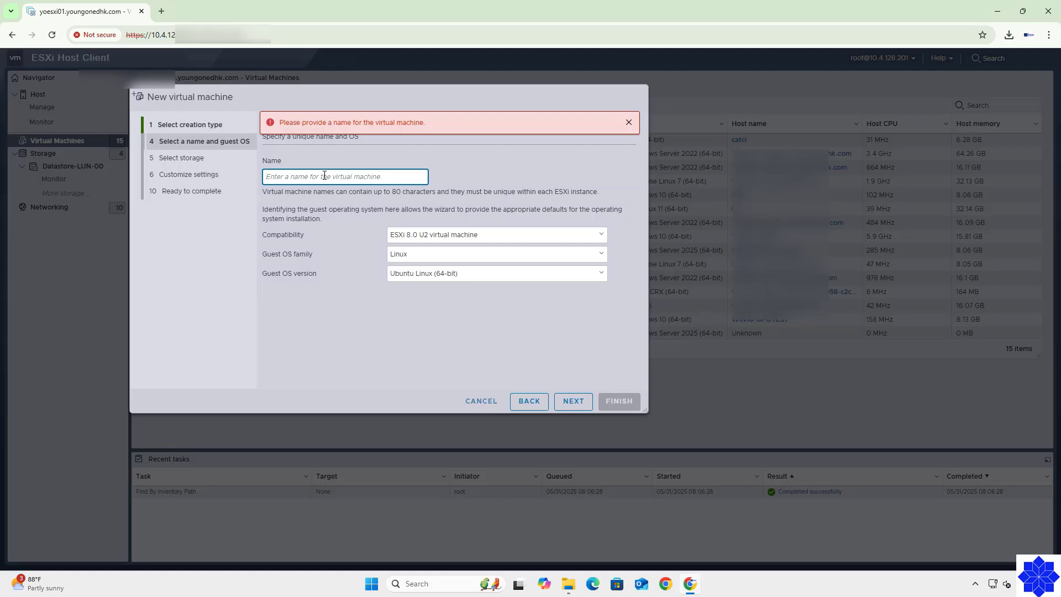
text(OS)
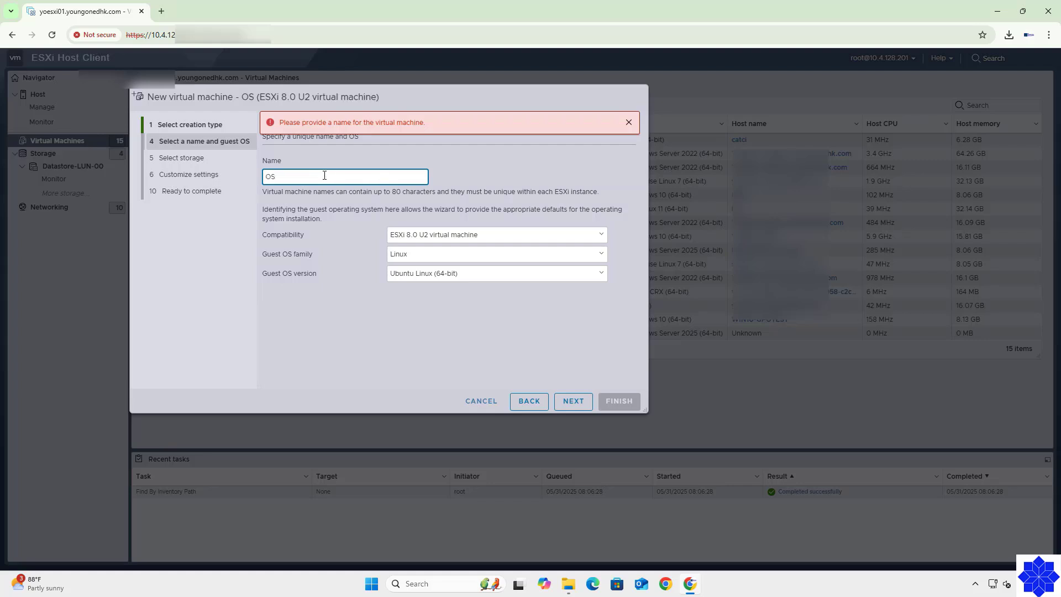
text(_)
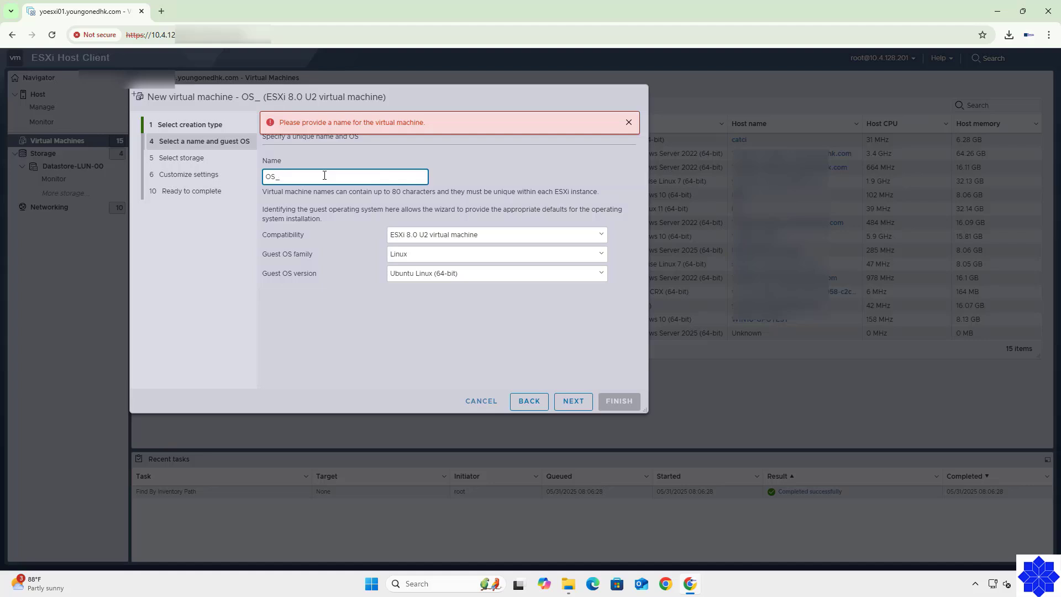
text(kubunt)
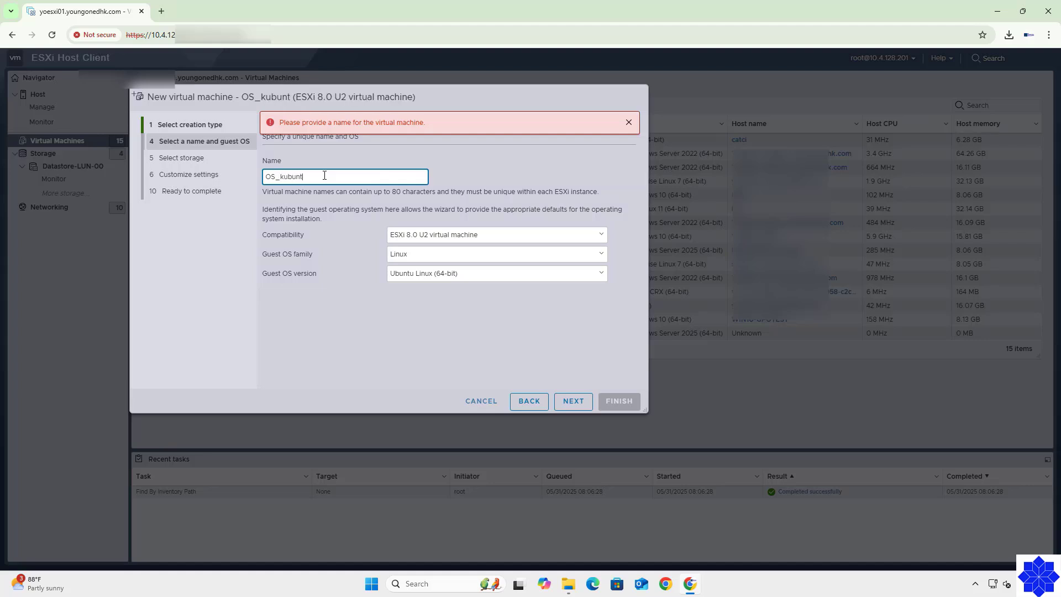
text(u)
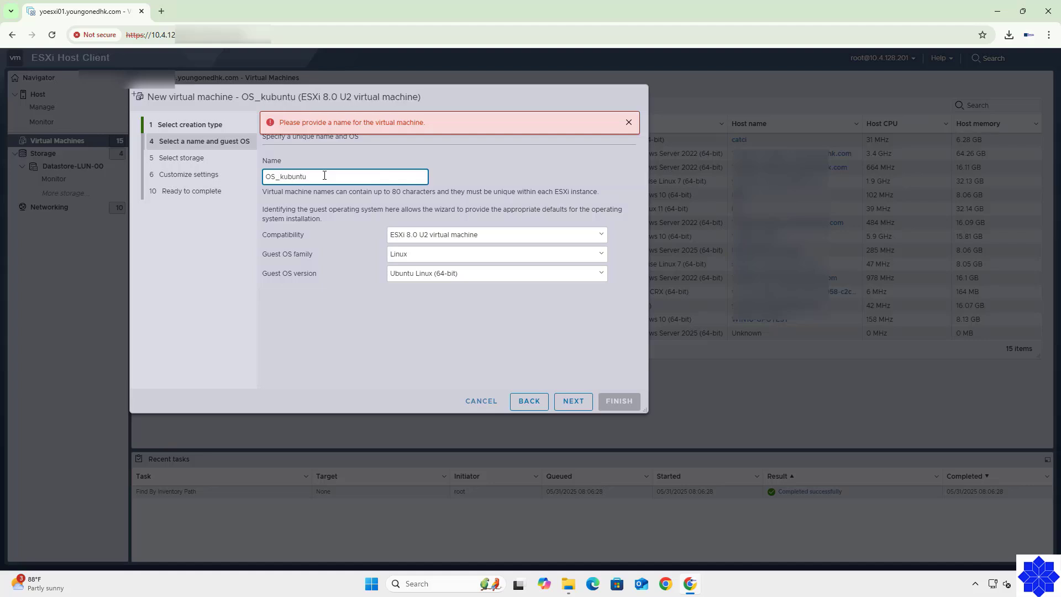
click(574, 400)
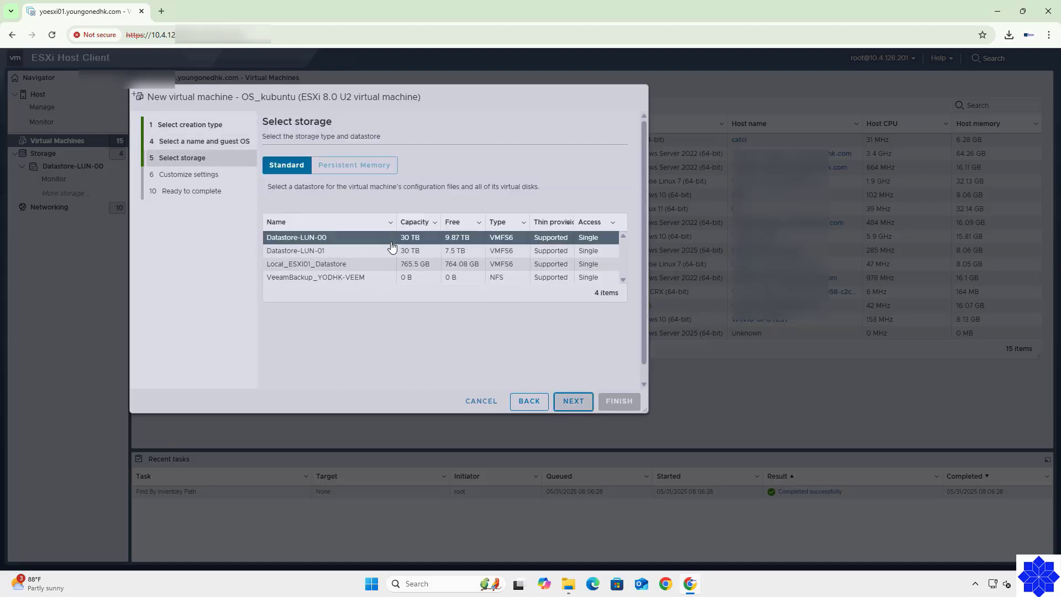
Keep Datastore-LUN-00 as storage and set CD/DVD Drive 1 to Datastore ISO file.
click(573, 402)
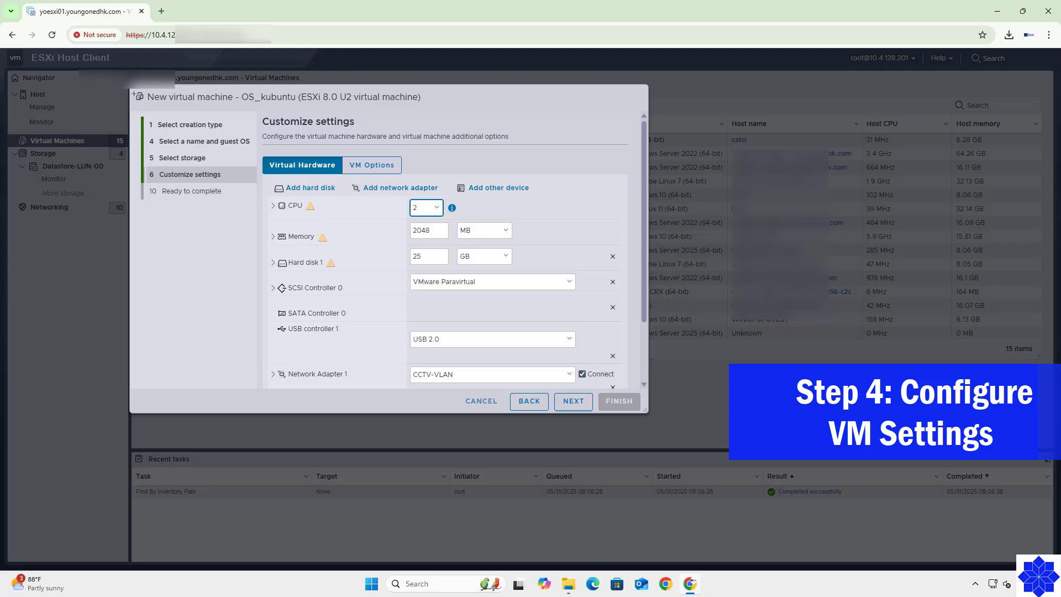
scroll(442, 248, down, 2)
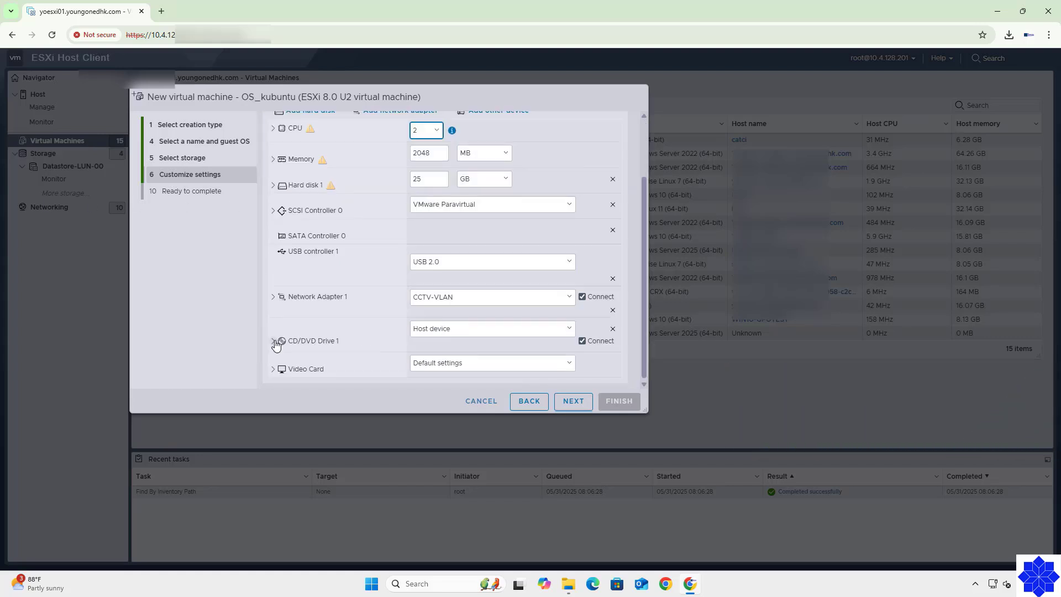
click(373, 313)
scroll(373, 313, down, 2)
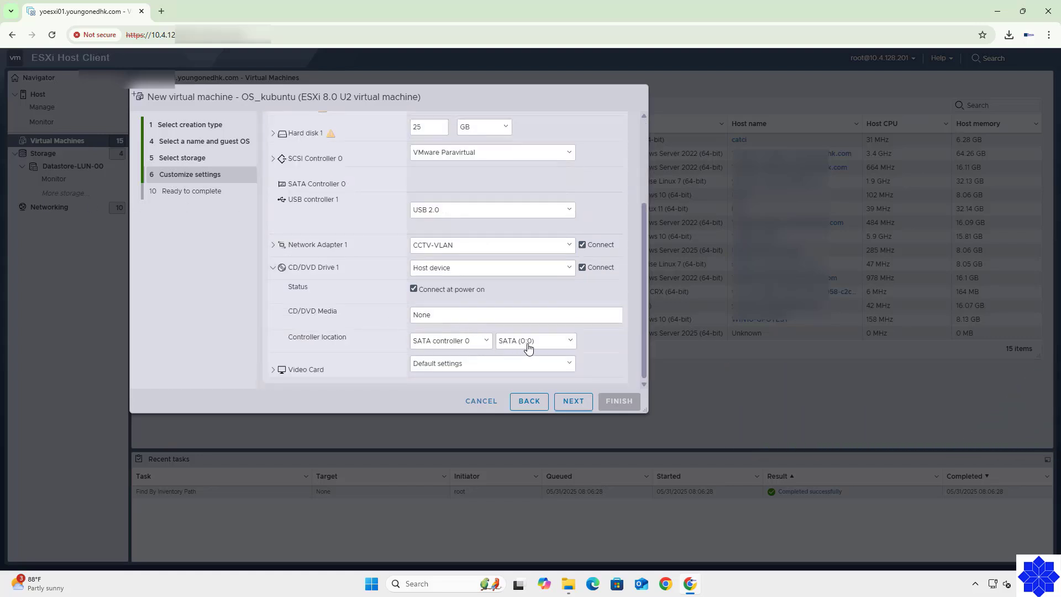
click(568, 269)
click(457, 296)
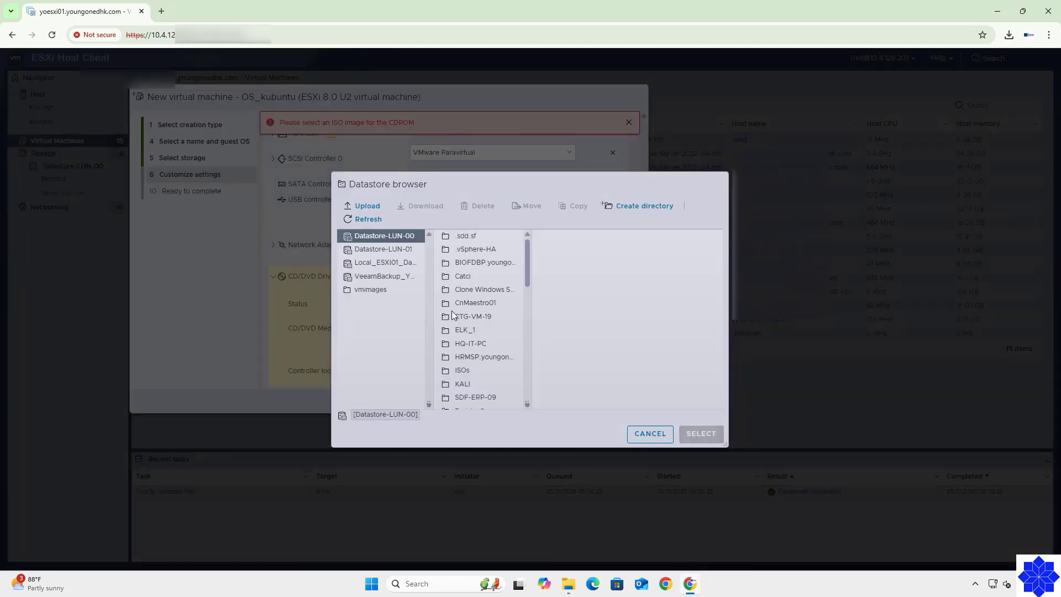
Attach ISOs/kubuntu-24.04.2-desktop-amd64.iso as the CD and finish the OS_kubuntu wizard.
scroll(529, 273, down, 2)
click(462, 318)
click(572, 266)
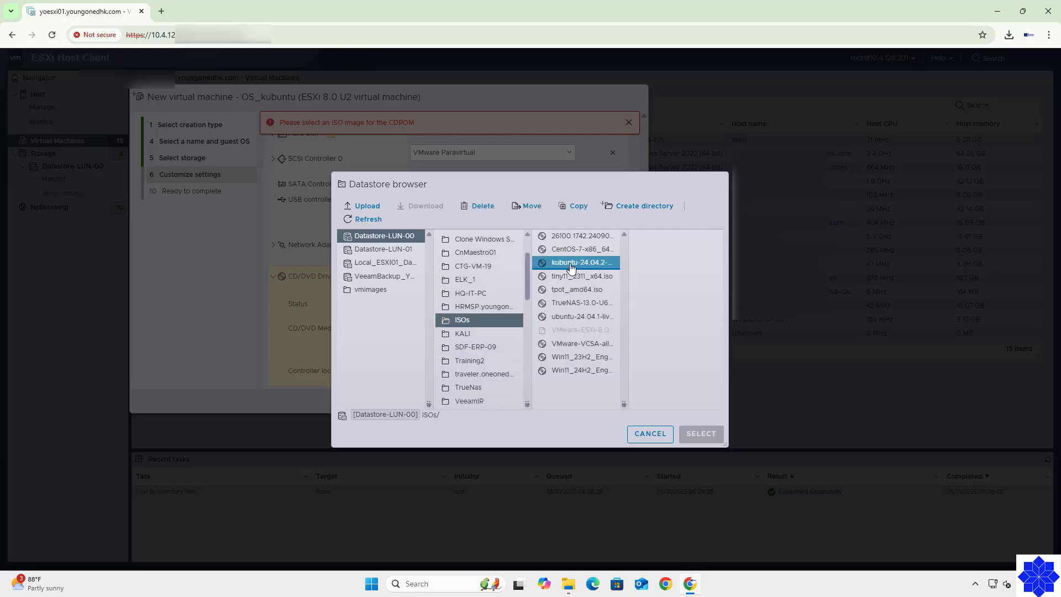
click(700, 433)
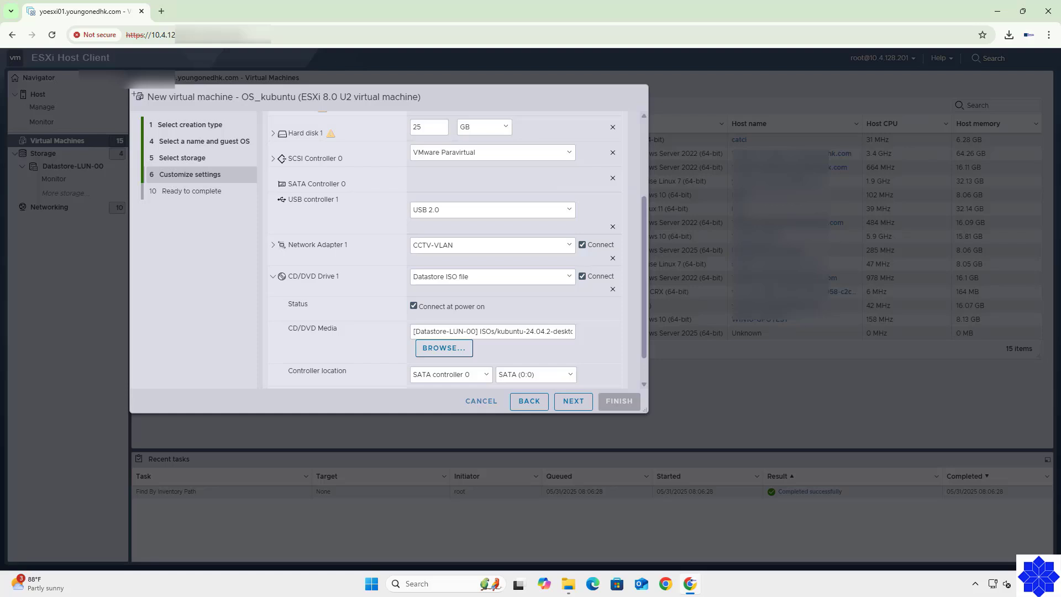
click(571, 402)
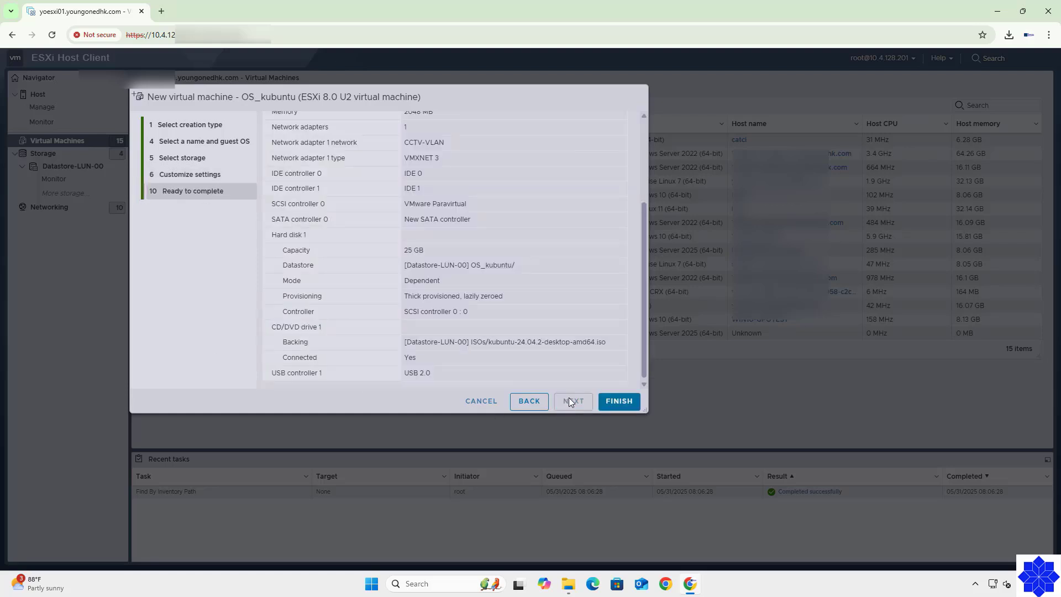
click(619, 402)
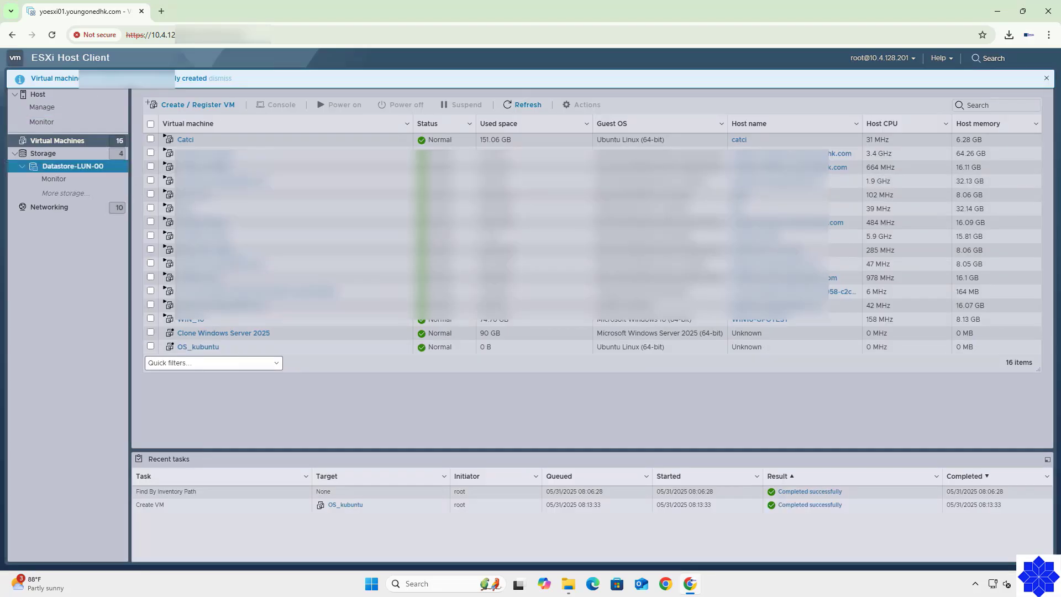
Select OS_kubuntu, power it on, and open its console.
click(213, 349)
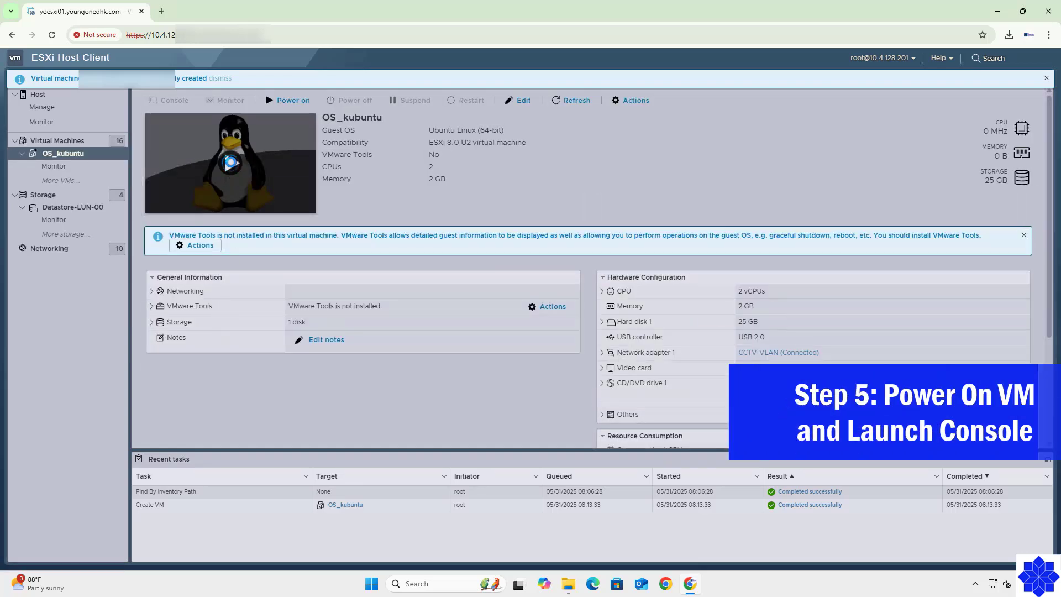
click(287, 103)
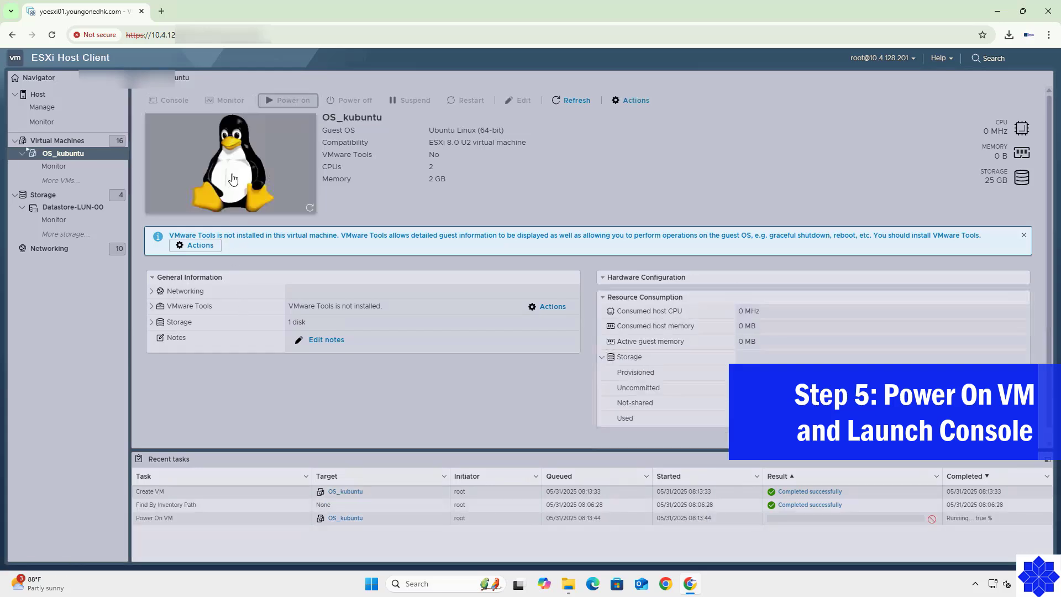
click(264, 173)
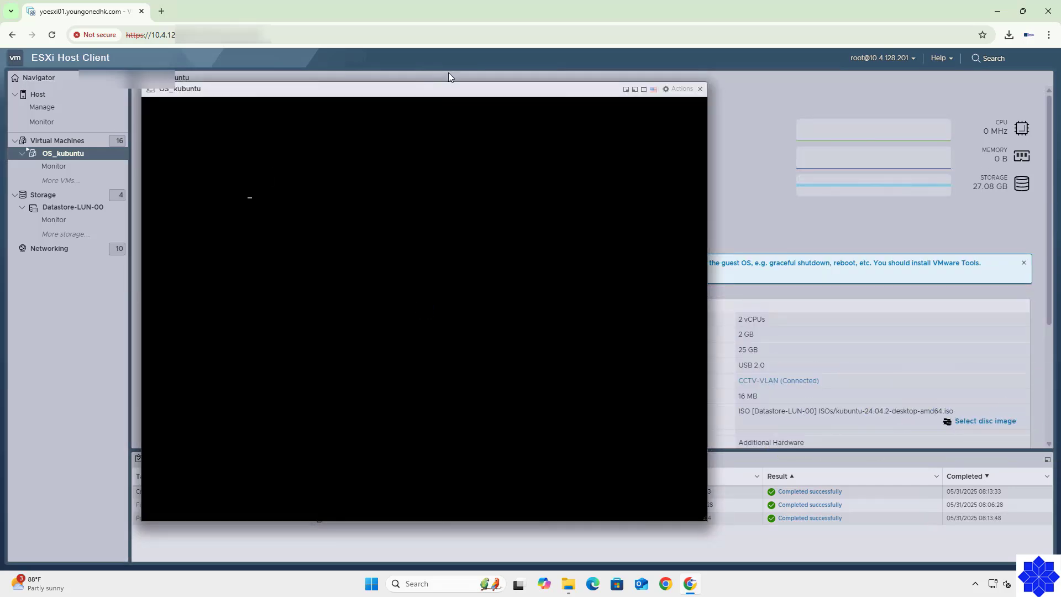
Make the console full screen, boot 'Try or Install Kubuntu' from GRUB, and launch Install Kubuntu.
click(644, 89)
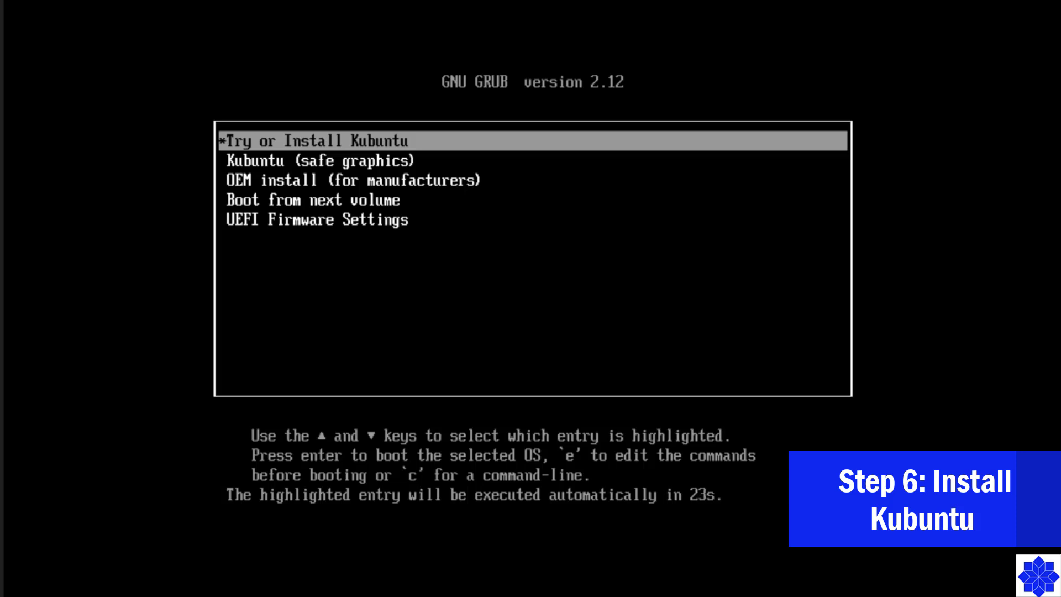
key(Down)
key(Down)
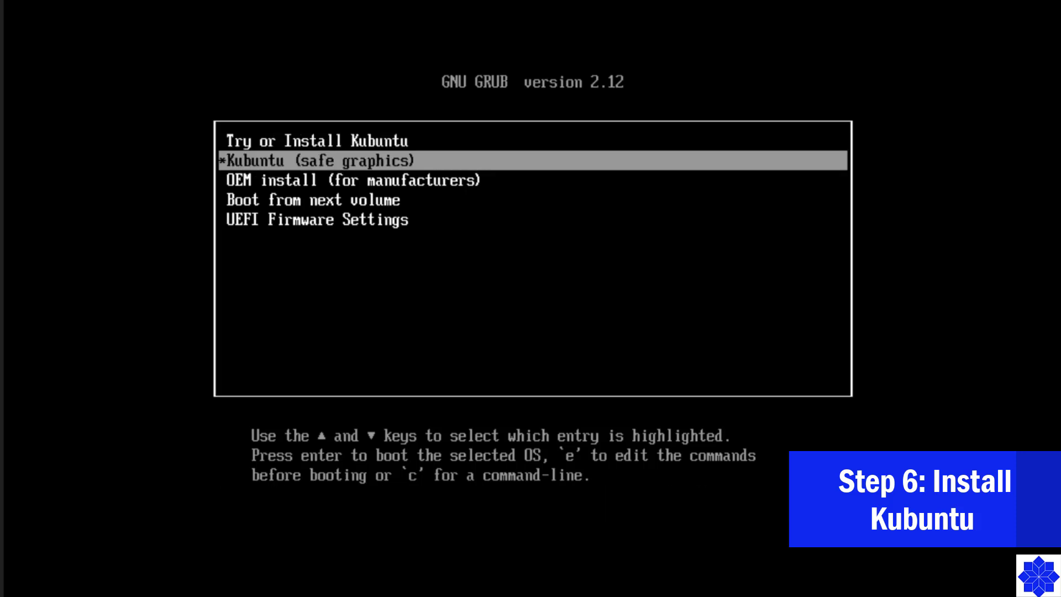
key(Up)
key(Up)
key(Return)
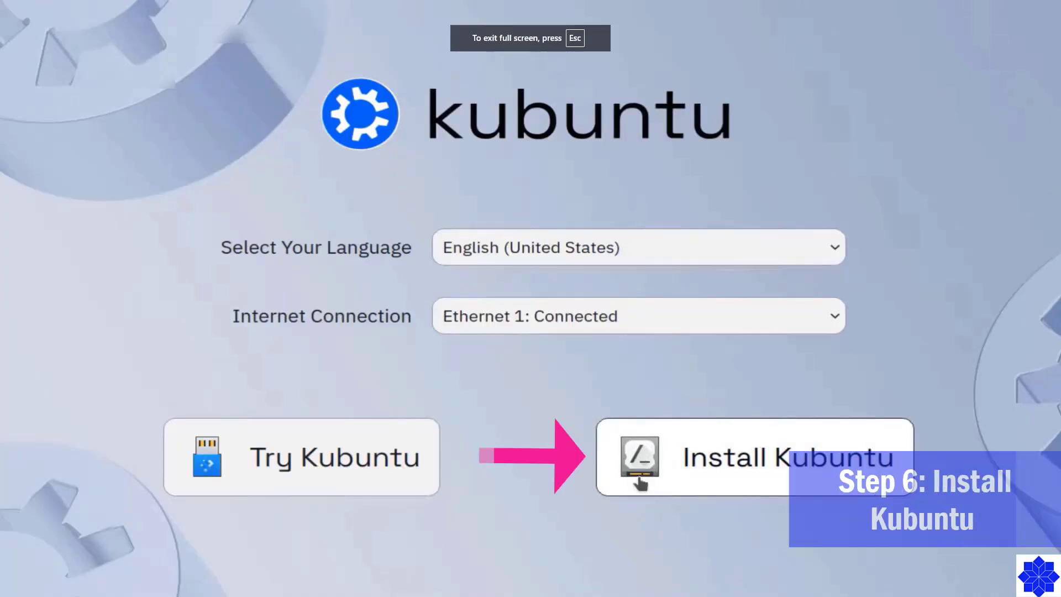
click(682, 467)
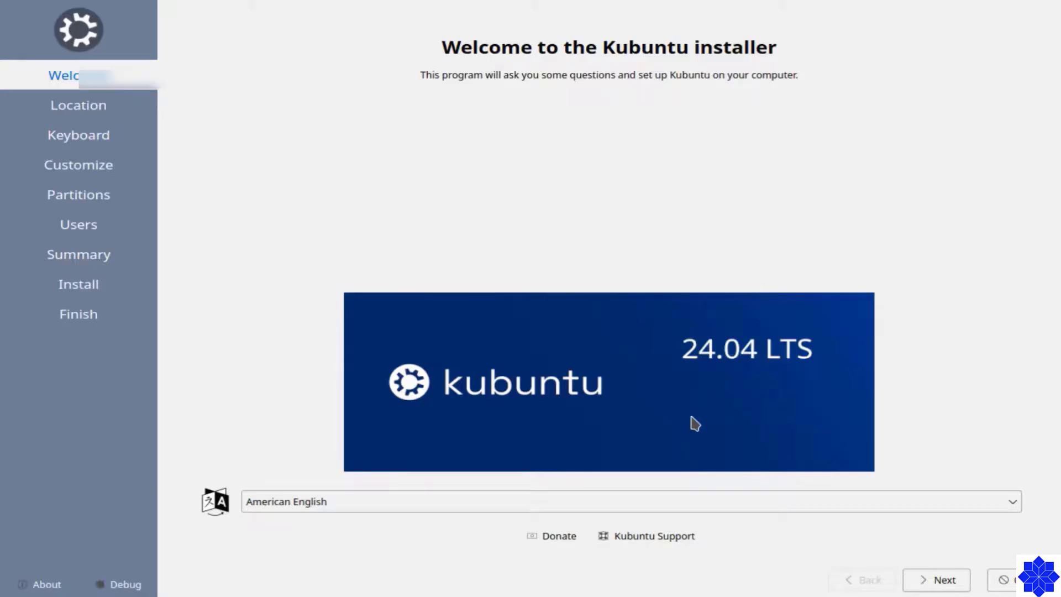
Pick Edmonton (America/Edmonton) on the map and keep the default keyboard layout.
click(953, 582)
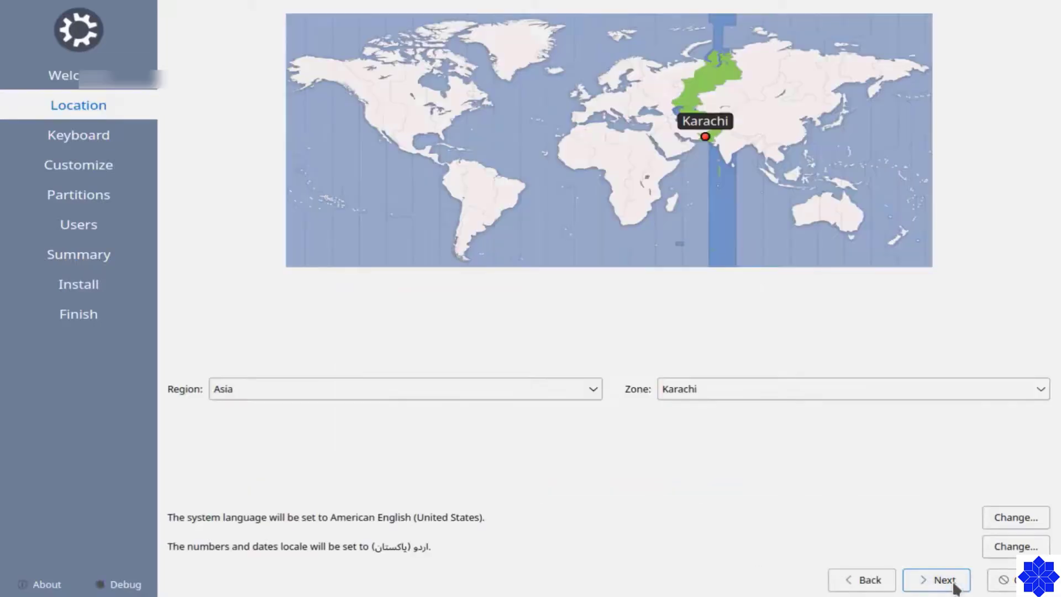
click(385, 99)
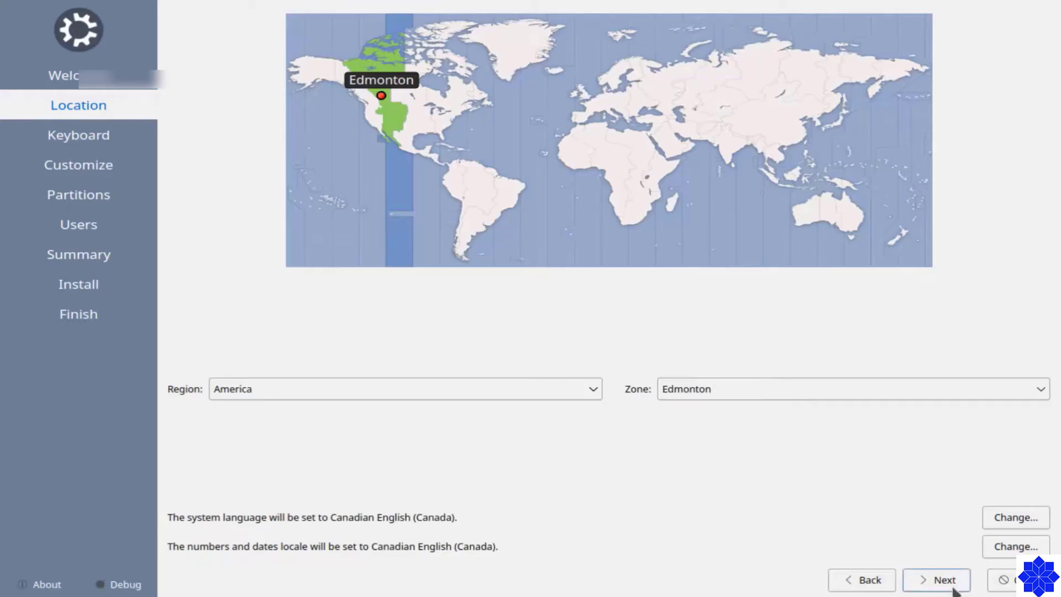
click(946, 582)
click(951, 586)
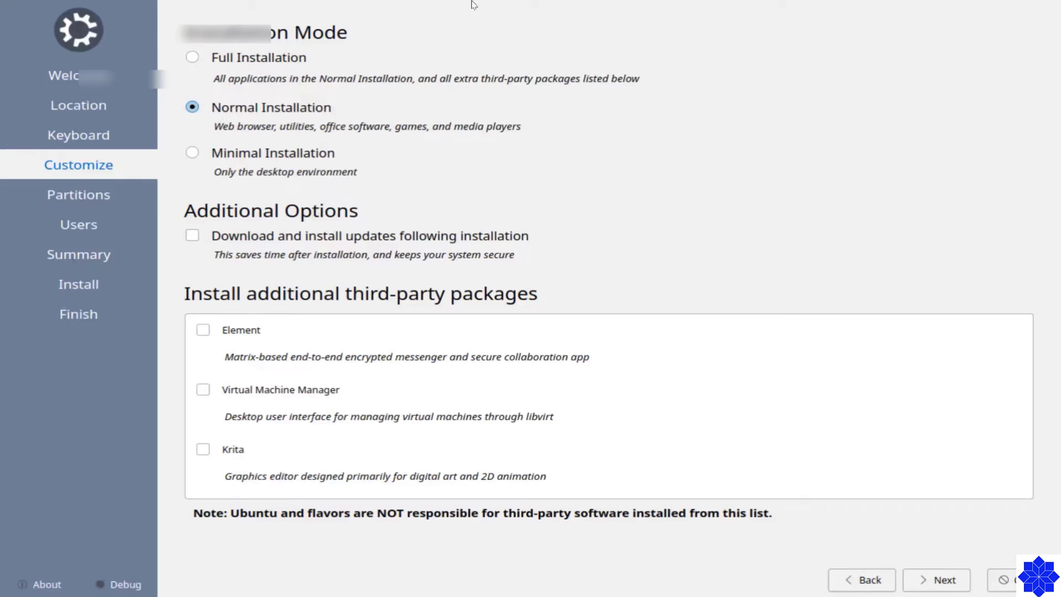
After trying Full and Minimal, select Normal Installation with extra packages unchecked and continue.
click(192, 58)
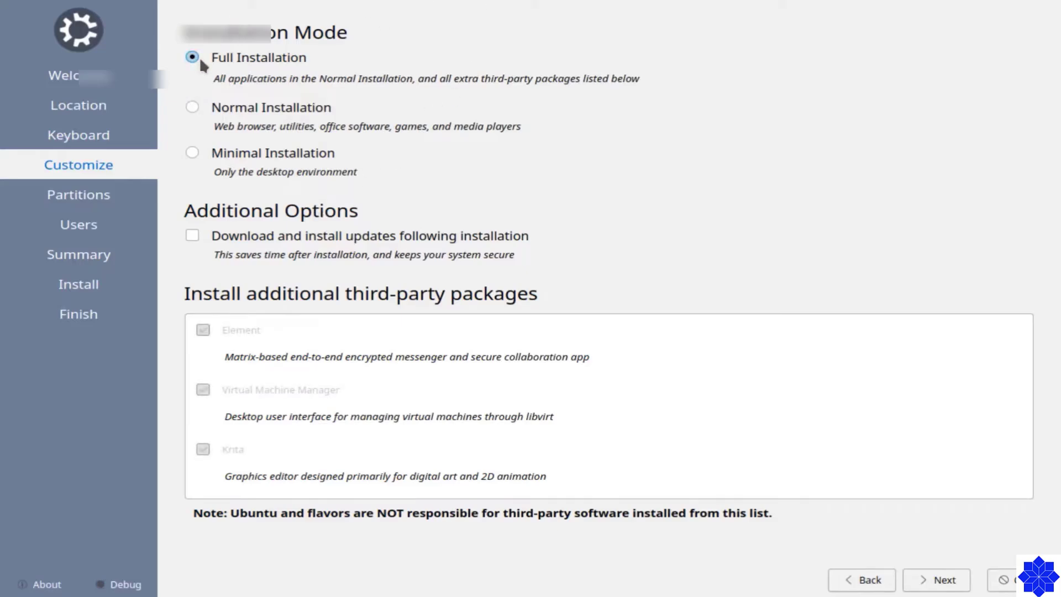
click(192, 107)
click(193, 153)
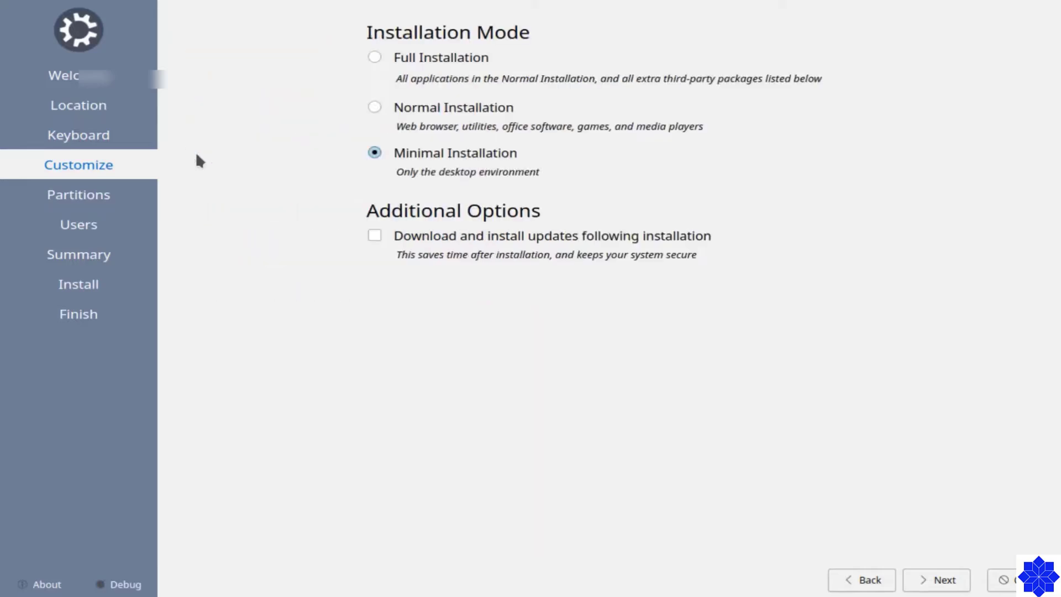
click(374, 57)
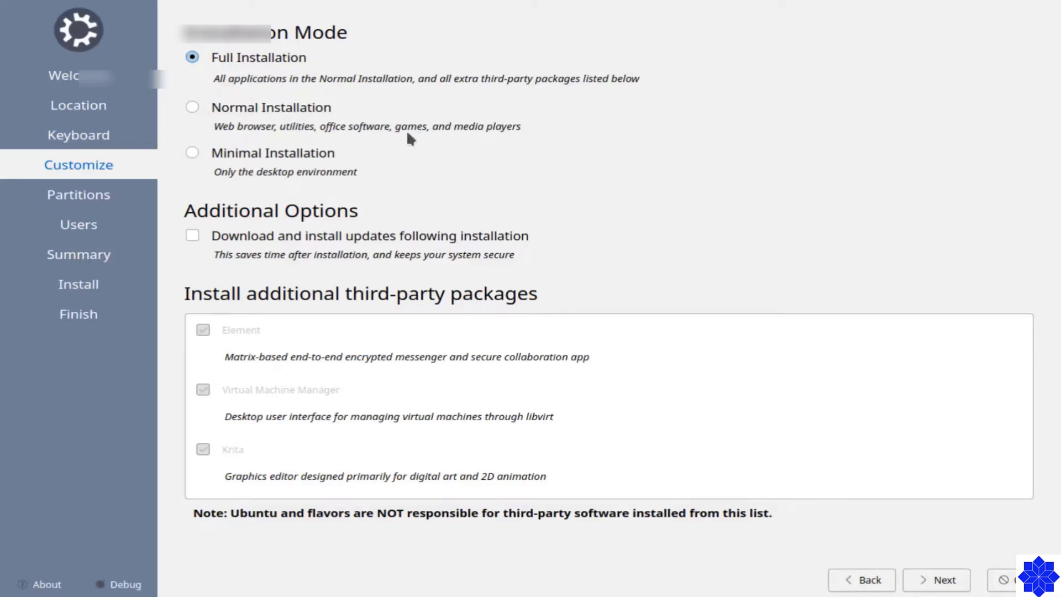
click(204, 107)
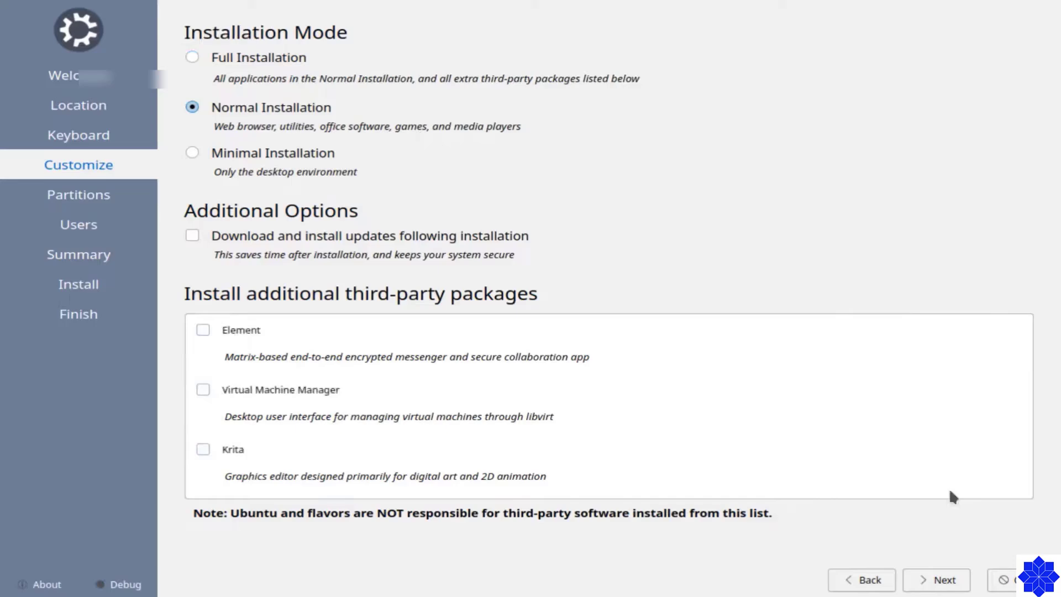
click(922, 580)
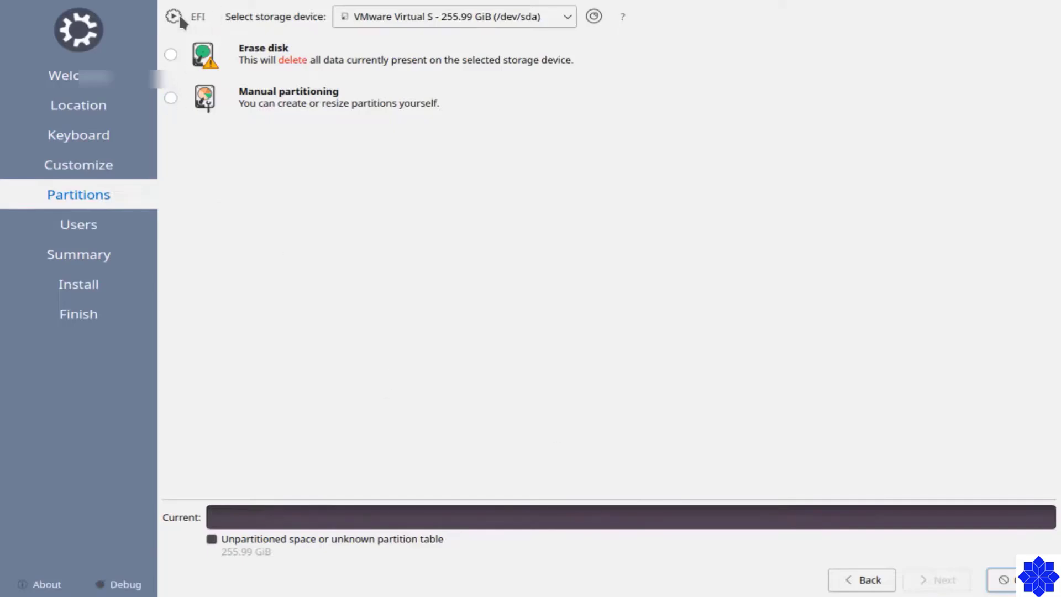
Choose Manual partitioning and start a new partition table set to GUID Partition Table (GPT).
mouse_move(178, 14)
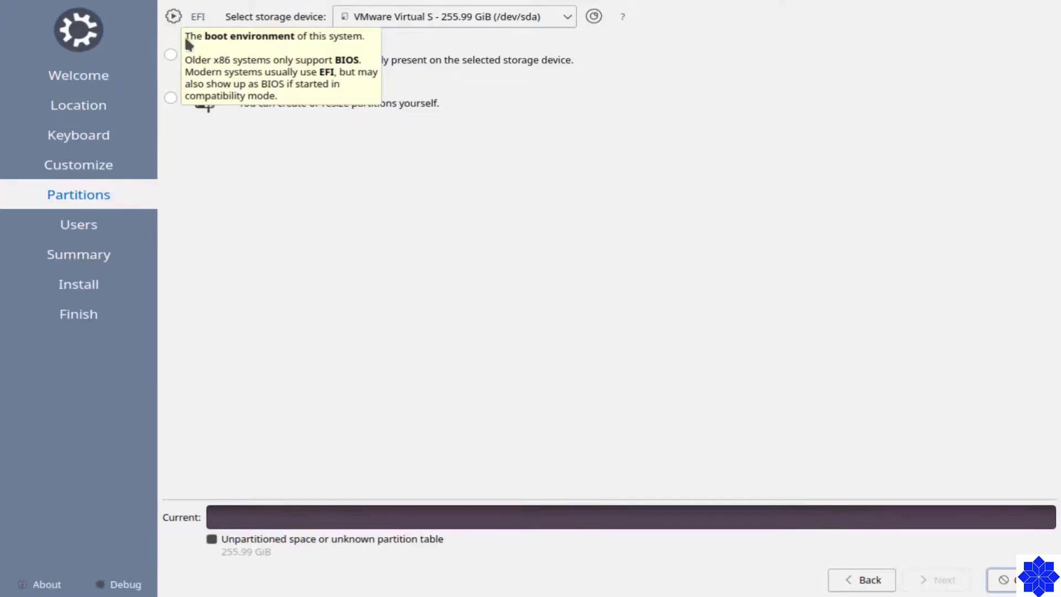
click(184, 100)
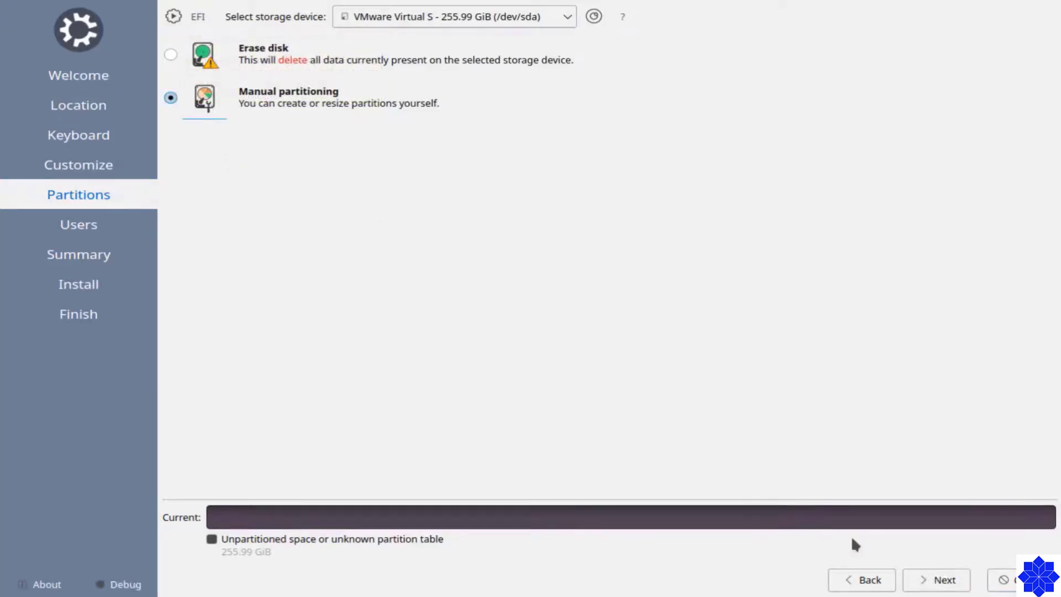
click(939, 585)
click(253, 500)
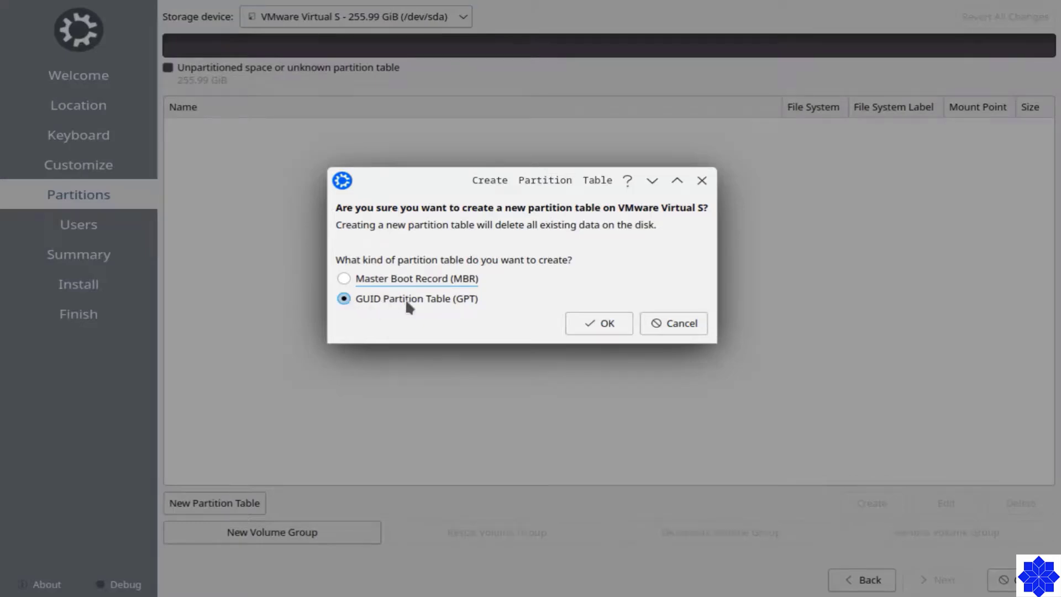
Confirm the GPT partition table and start a 1024 MiB partition in the free space.
click(592, 323)
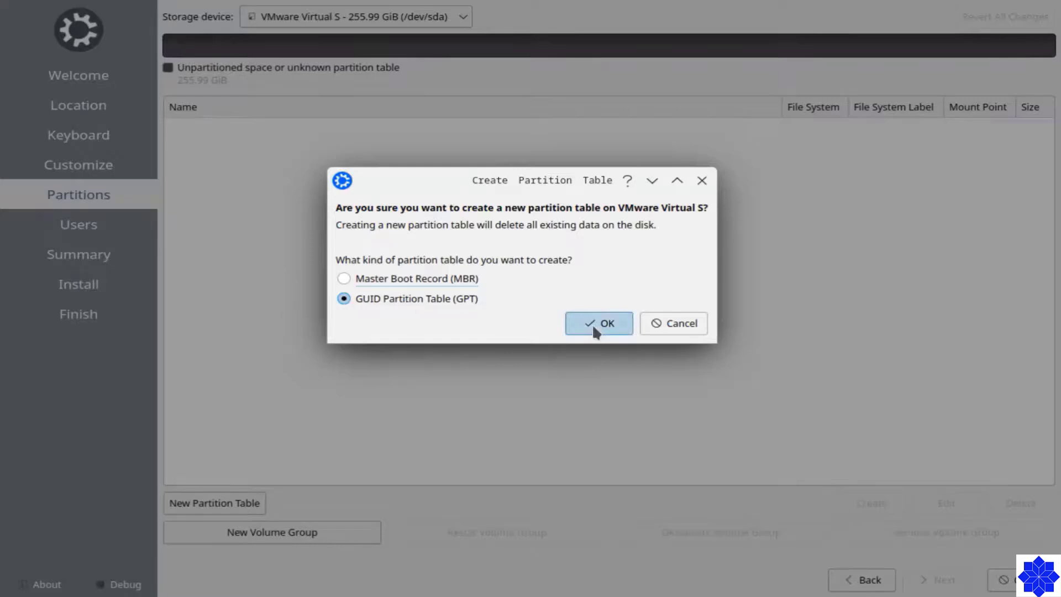
click(231, 126)
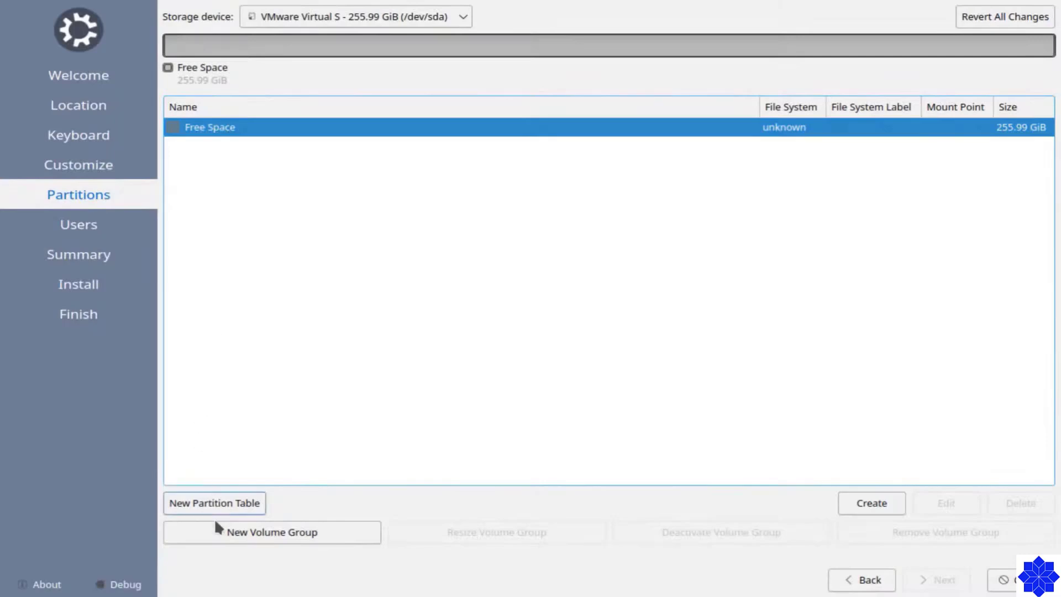
click(861, 504)
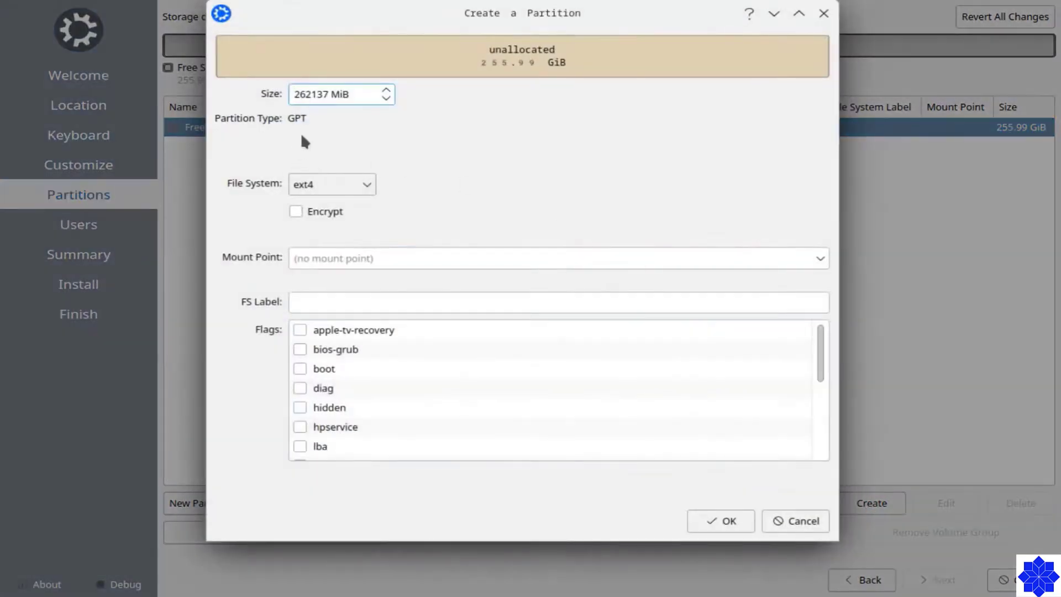
drag(356, 94, 258, 76)
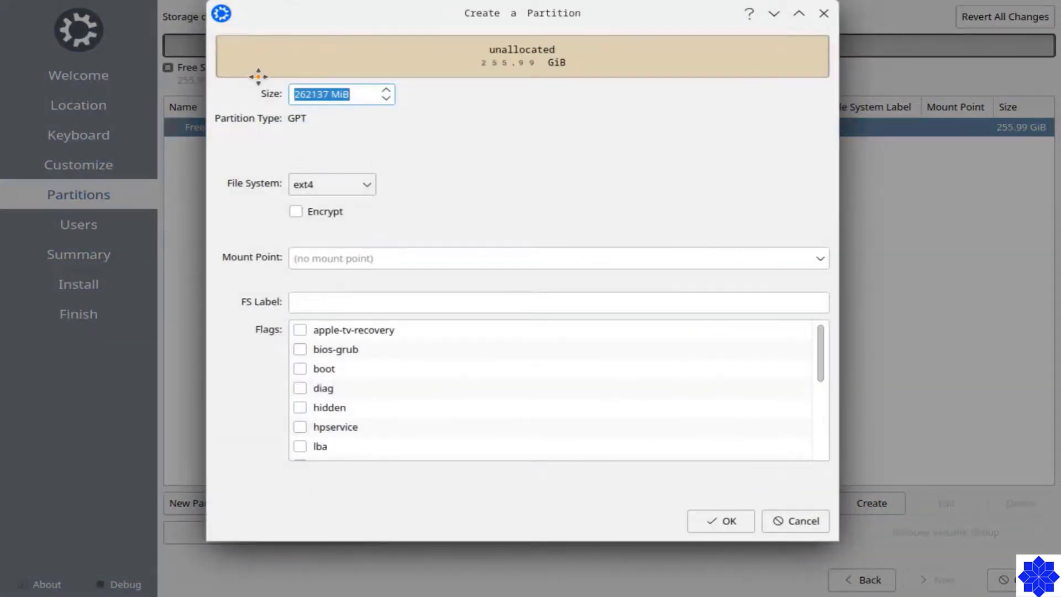
text(1024)
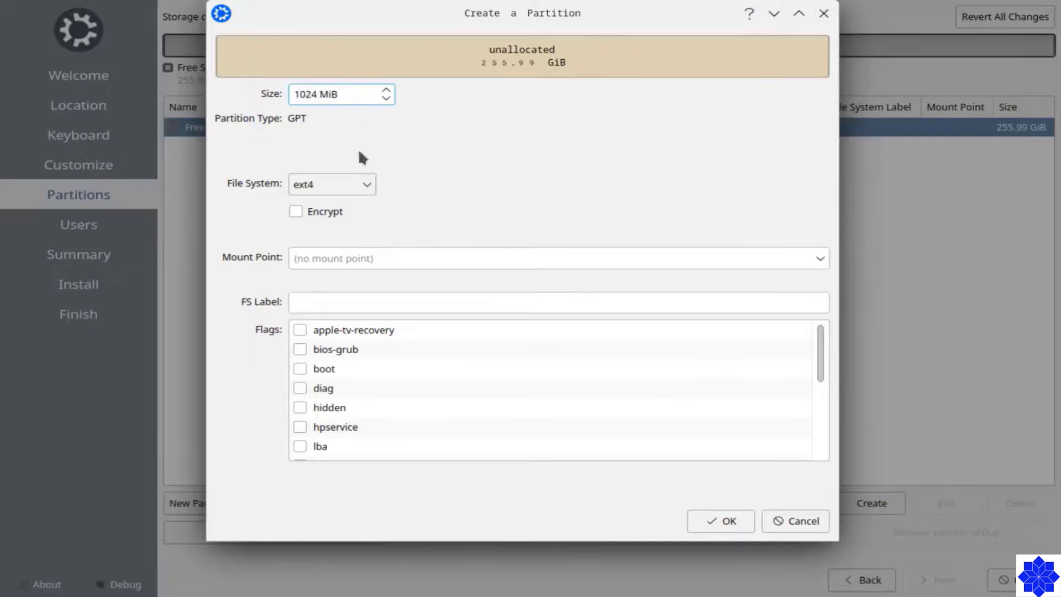
Mount the new partition at /boot/efi with the boot flag, formatted as fat32.
click(389, 255)
click(820, 258)
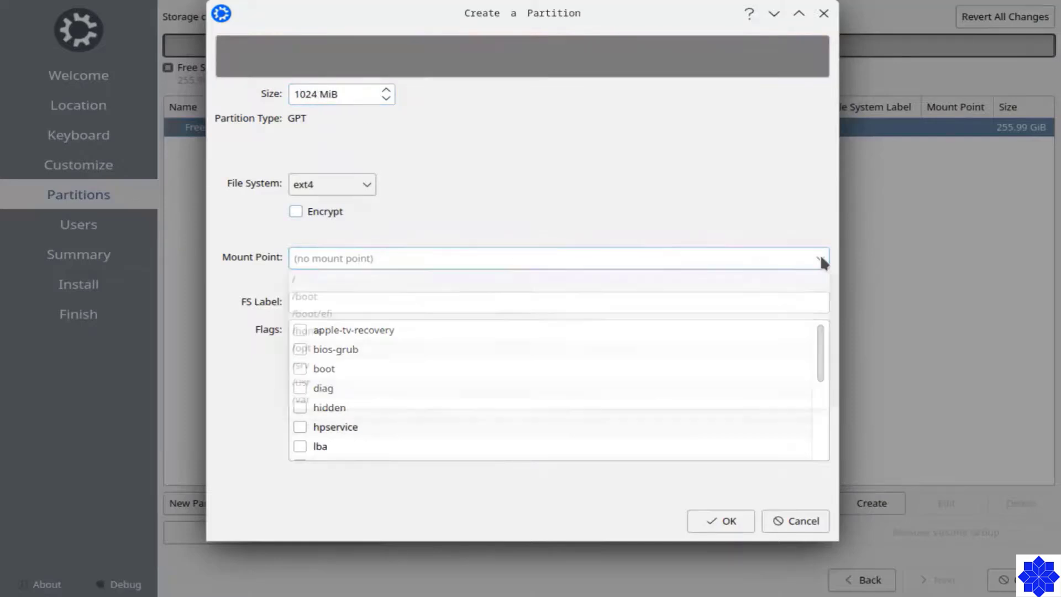
click(376, 305)
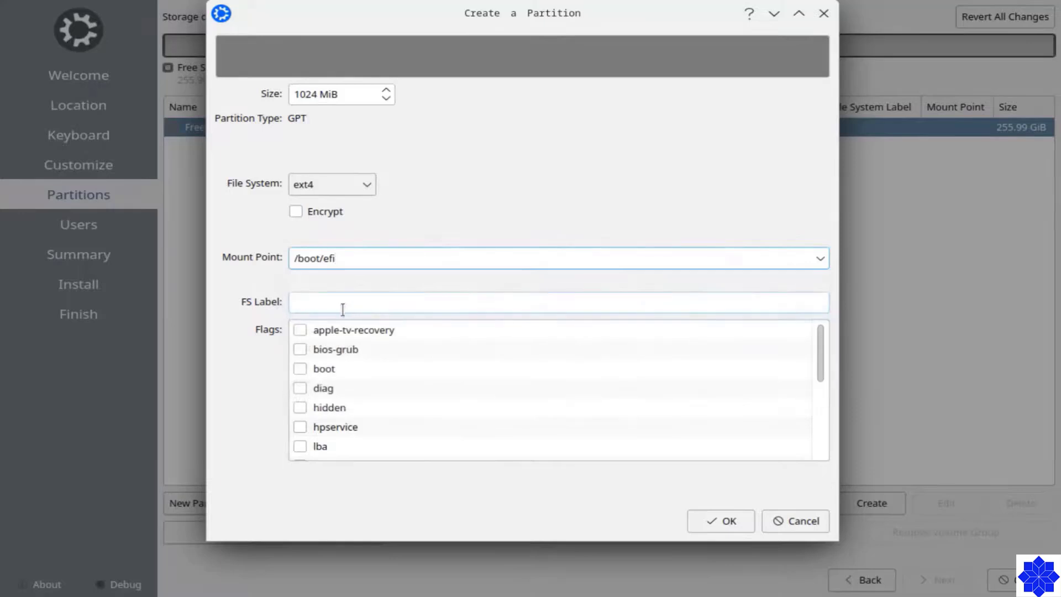
click(300, 369)
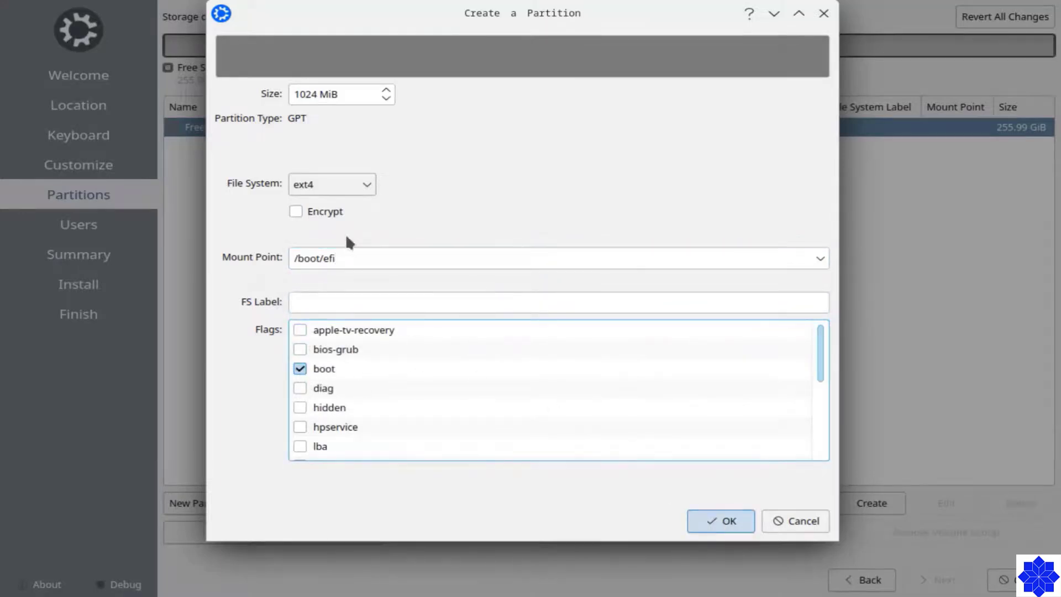
click(323, 178)
click(341, 291)
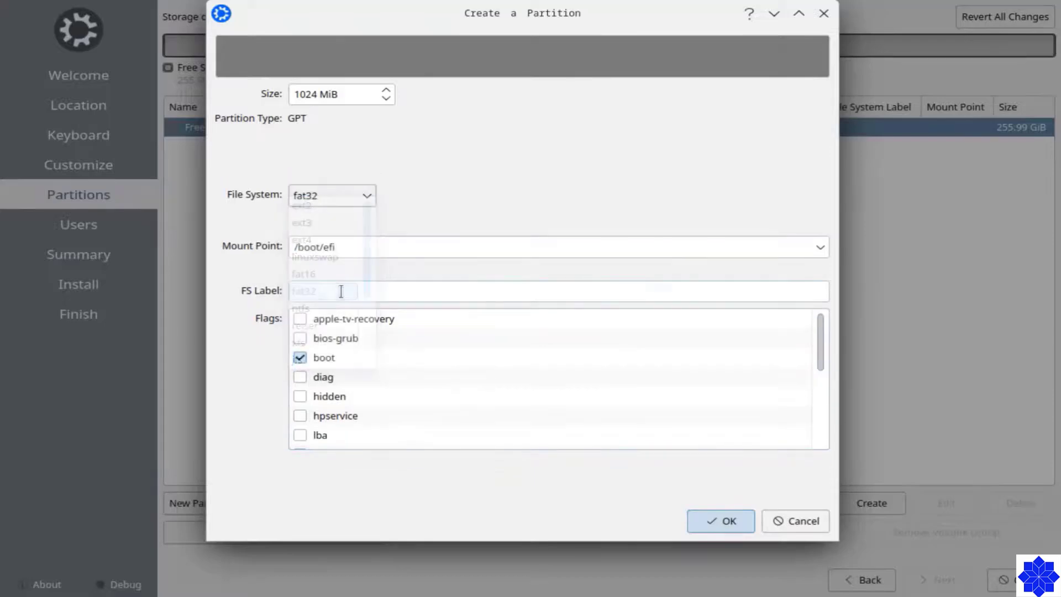
click(741, 527)
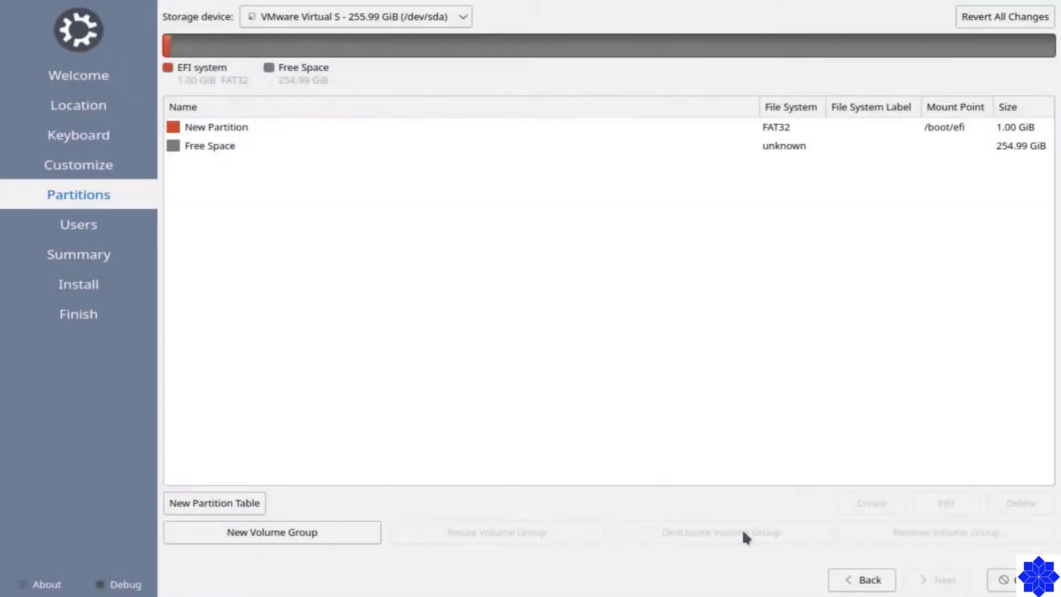
Create an 8192 MiB linuxswap partition with the swap flag in the remaining free space.
click(278, 147)
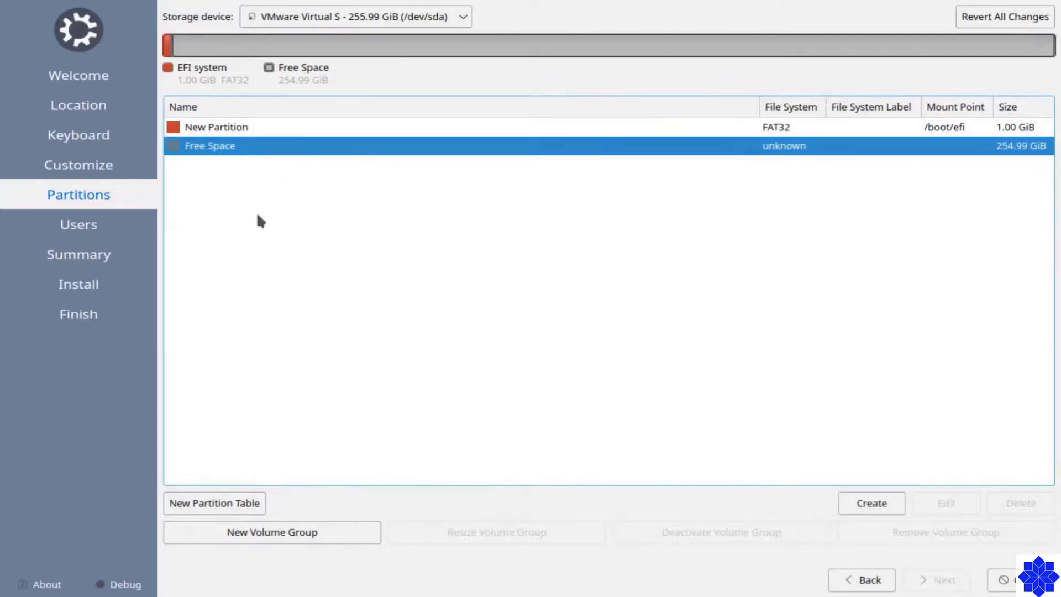
click(866, 506)
drag(354, 95, 265, 88)
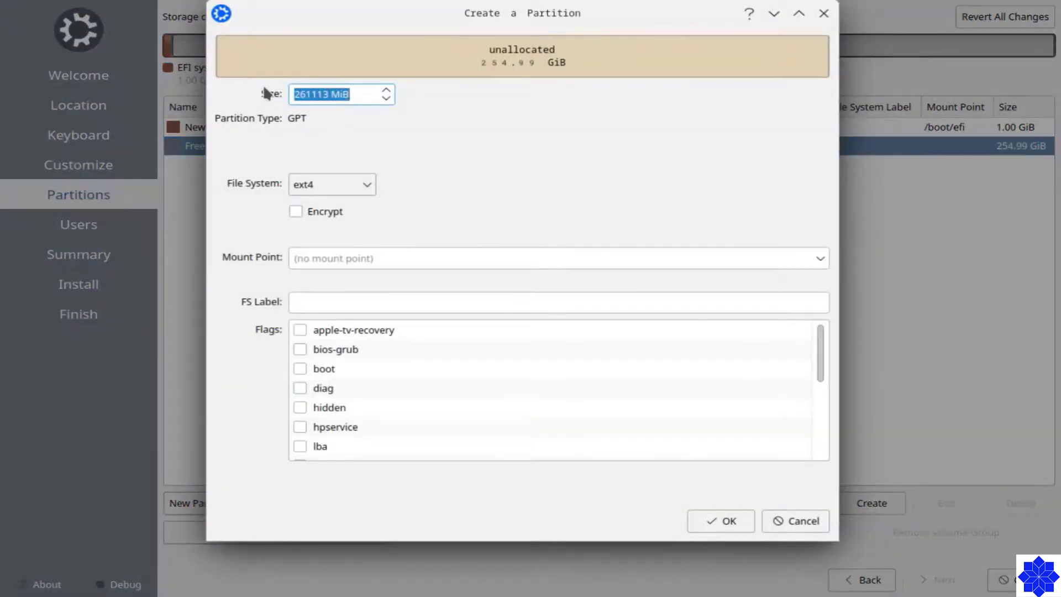
text(8192)
click(820, 258)
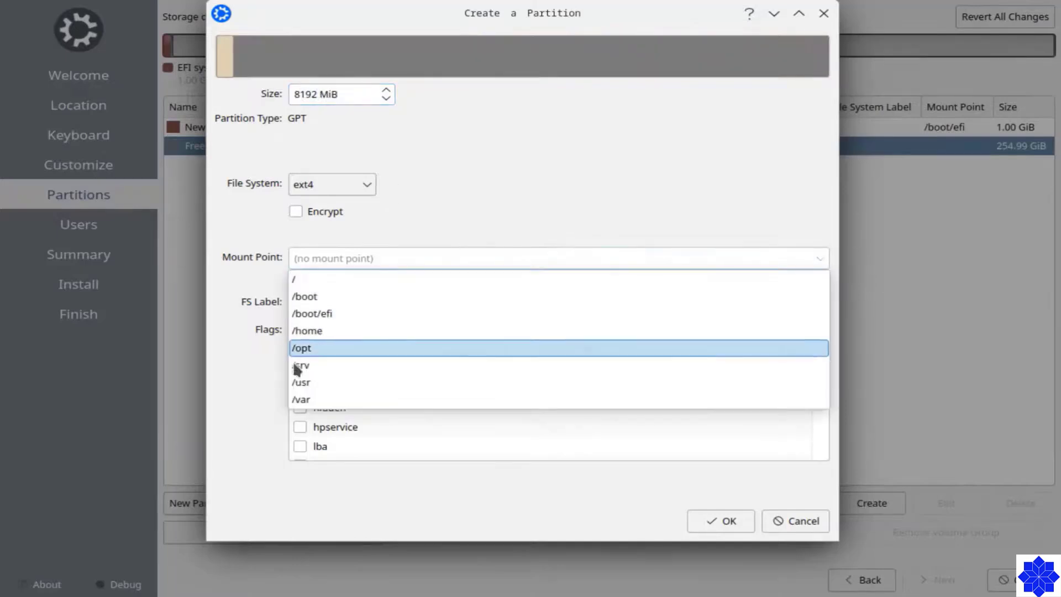
click(450, 206)
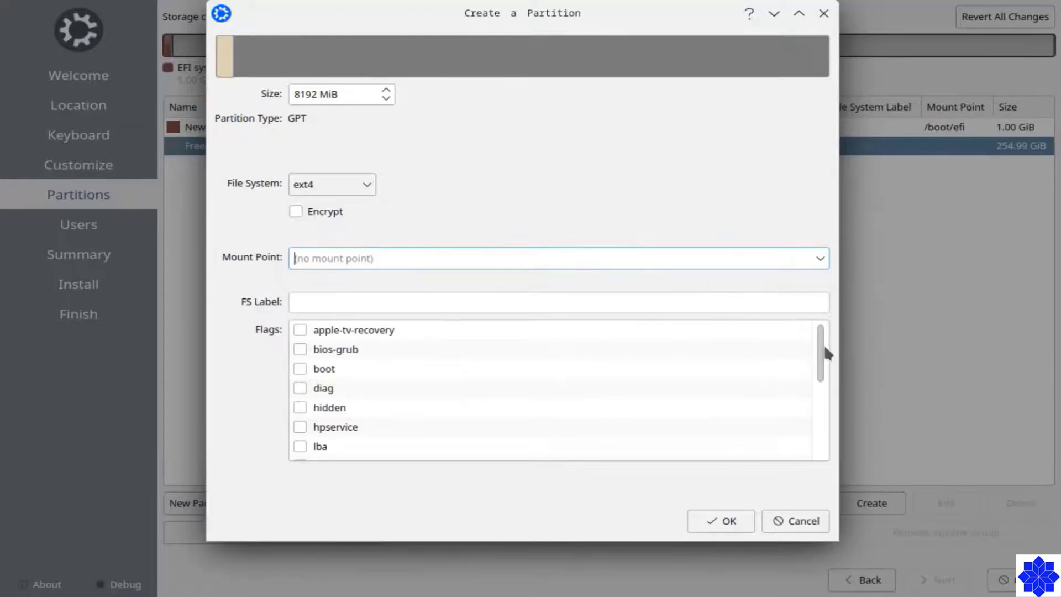
drag(822, 352, 831, 460)
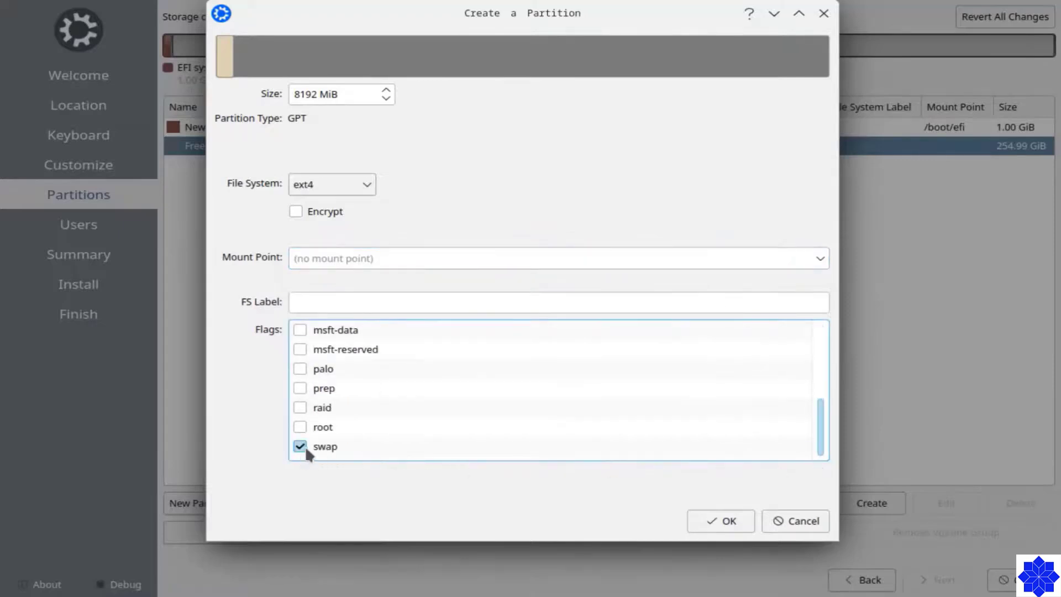
click(348, 193)
click(332, 257)
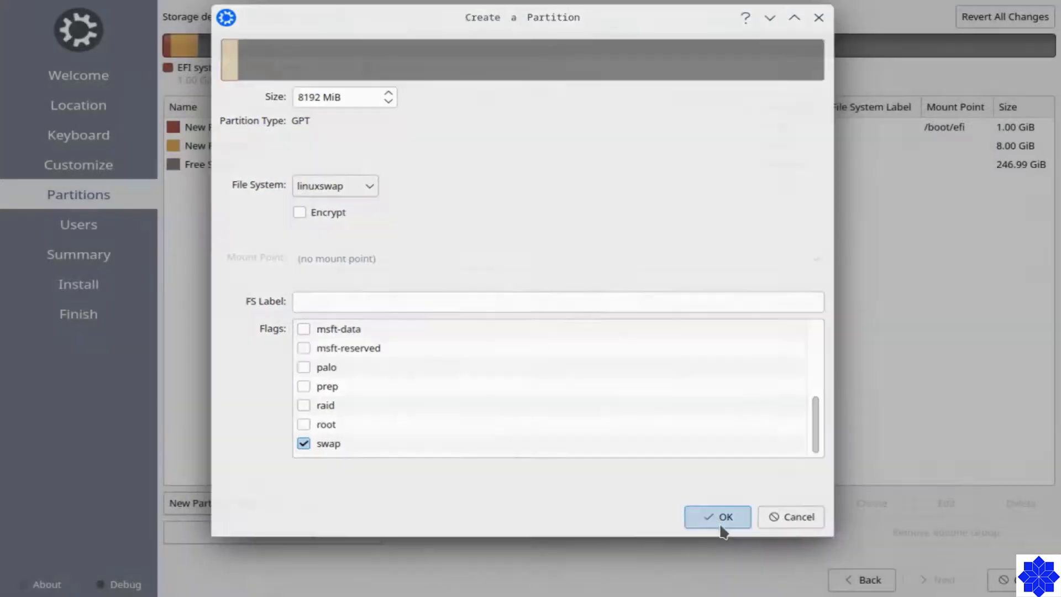
click(720, 522)
Create a 100000 MiB ext4 partition mounted at /home from the free space.
click(233, 166)
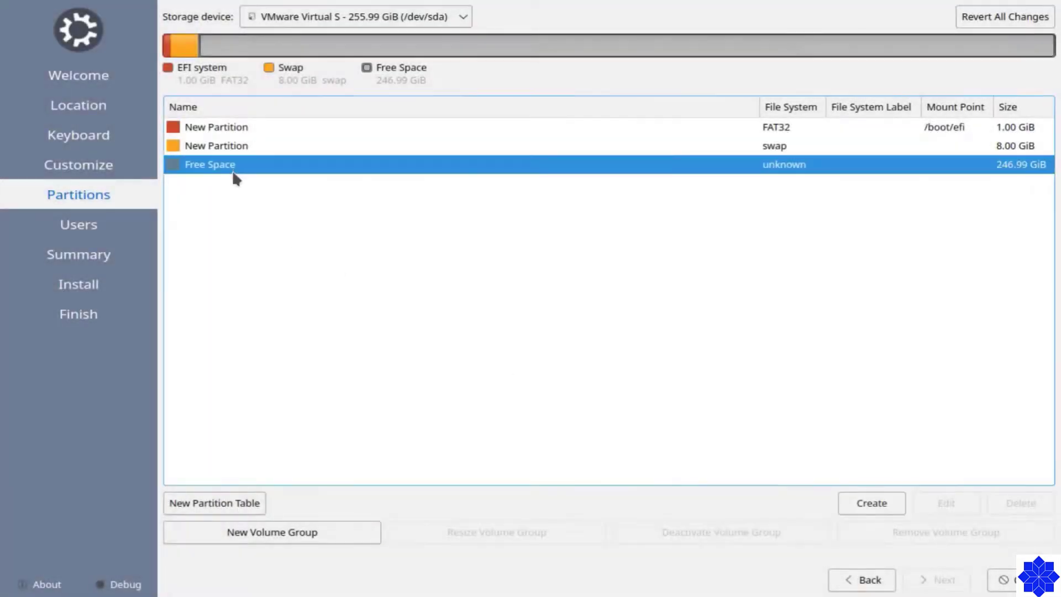
click(846, 503)
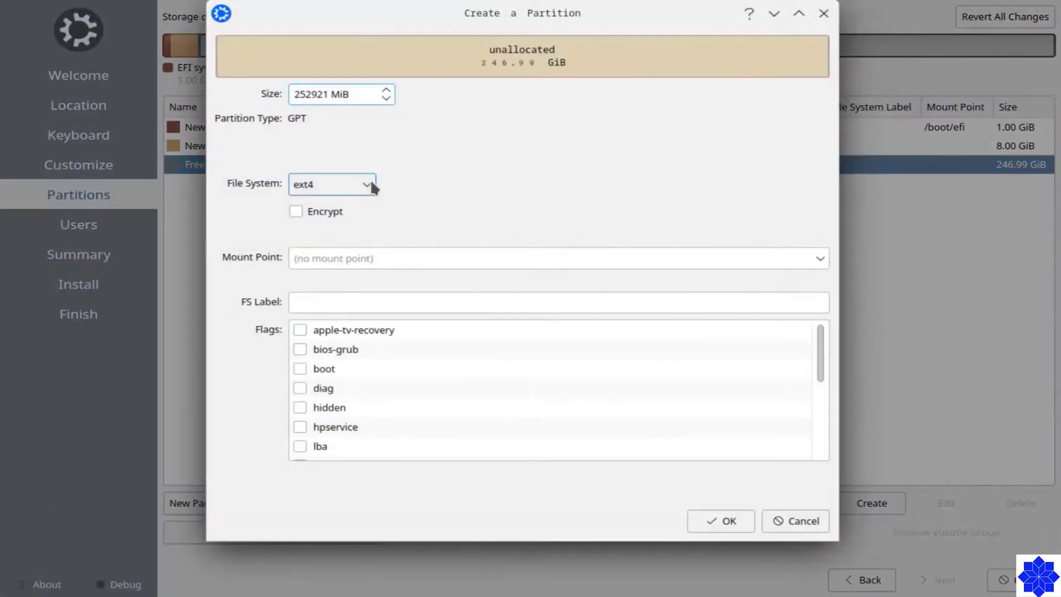
click(821, 260)
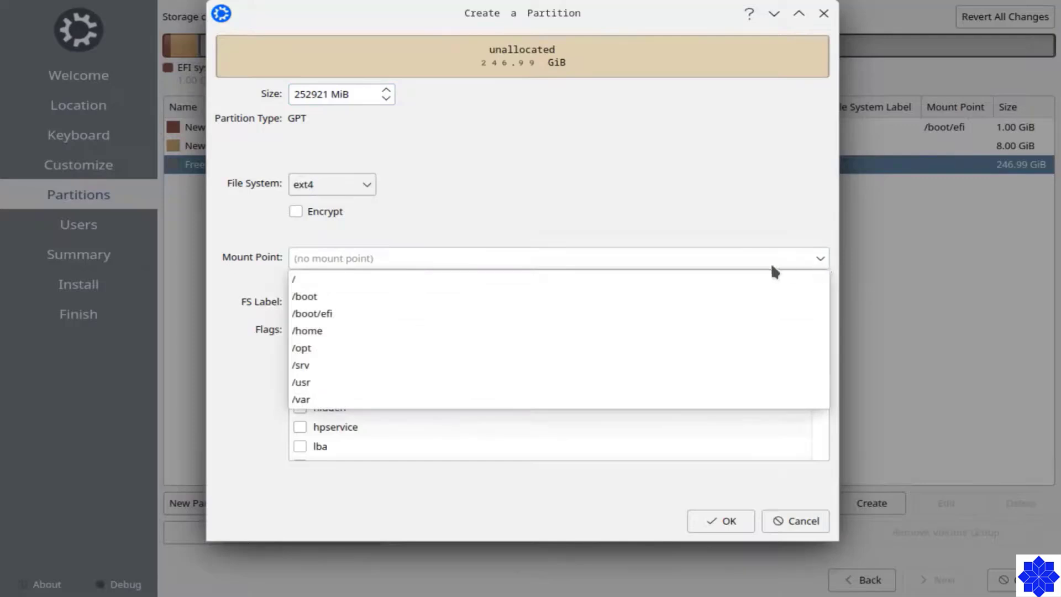
click(314, 331)
click(342, 98)
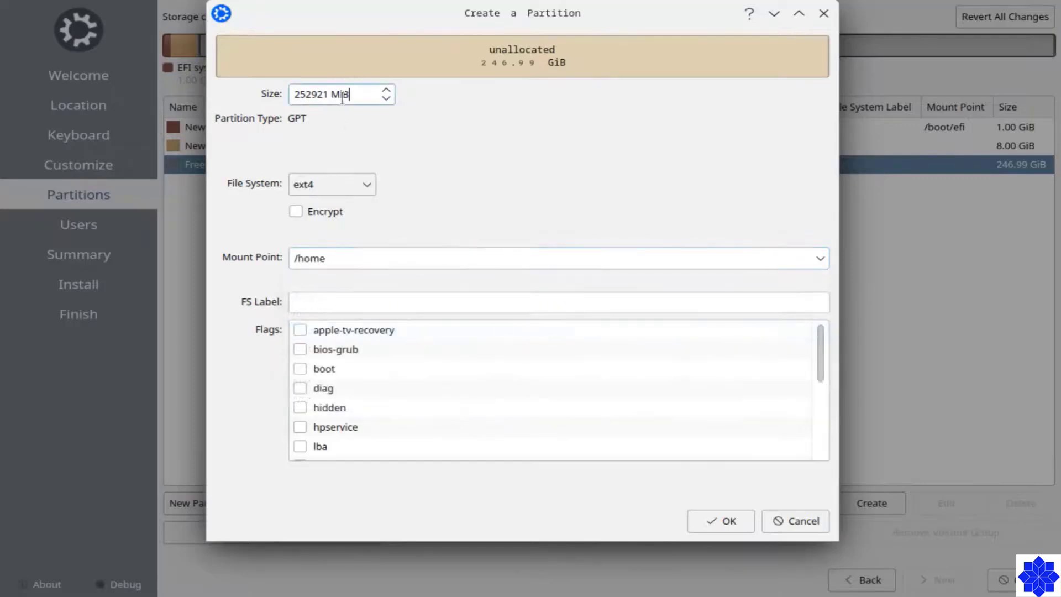
key(ctrl+a)
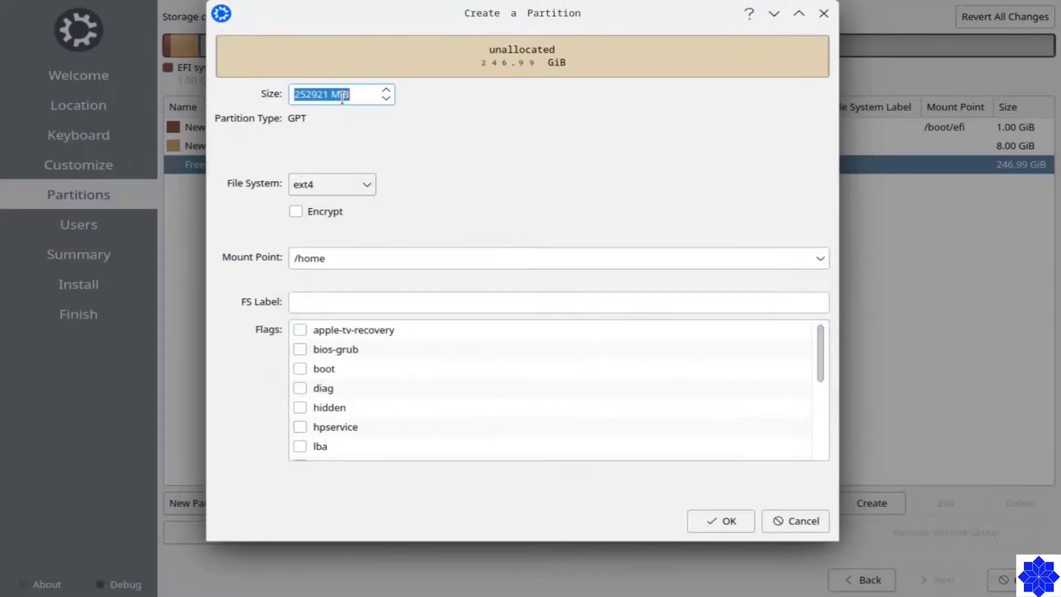
text(100000)
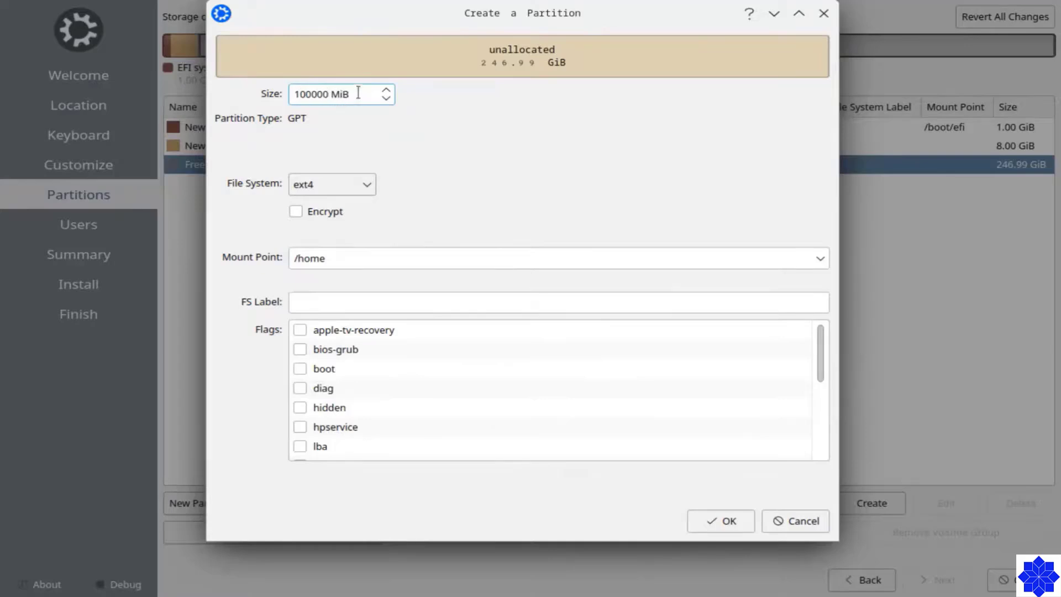
drag(821, 370, 844, 330)
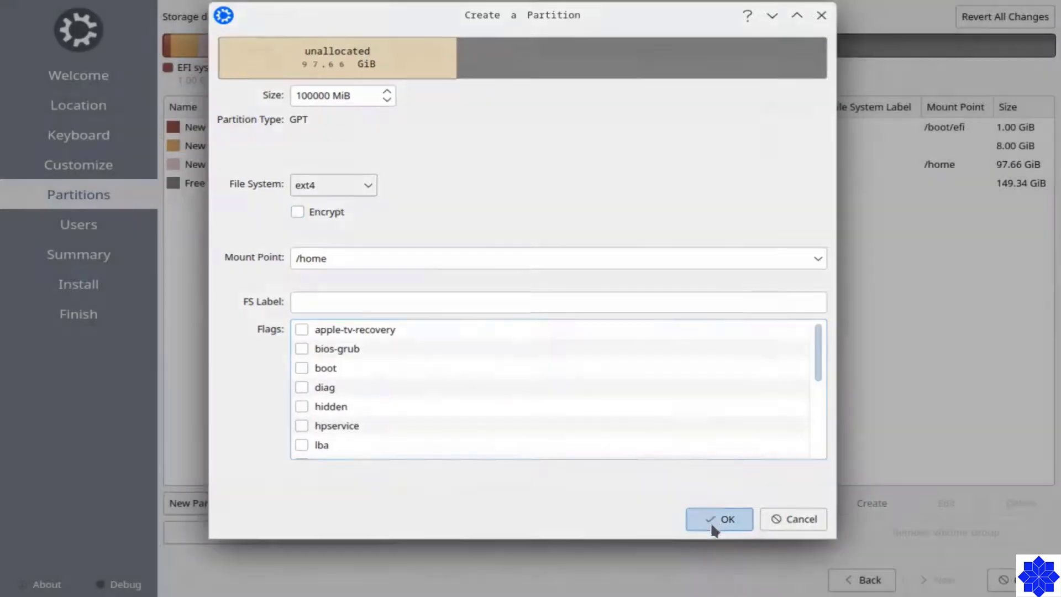
click(712, 518)
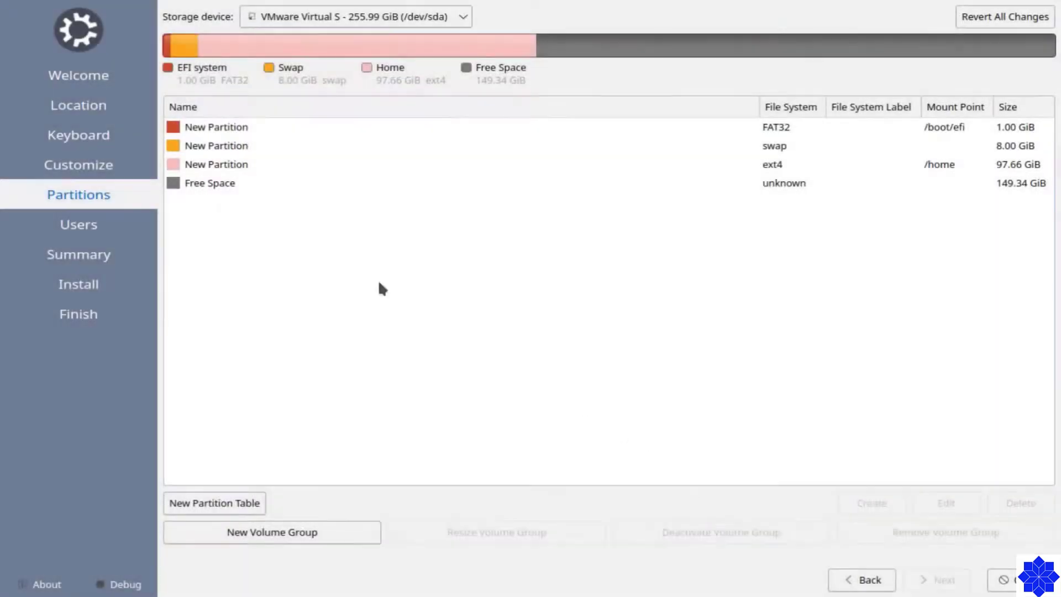
Create a 25000 MiB ext4 partition mounted at /var from the free space.
click(199, 184)
click(854, 495)
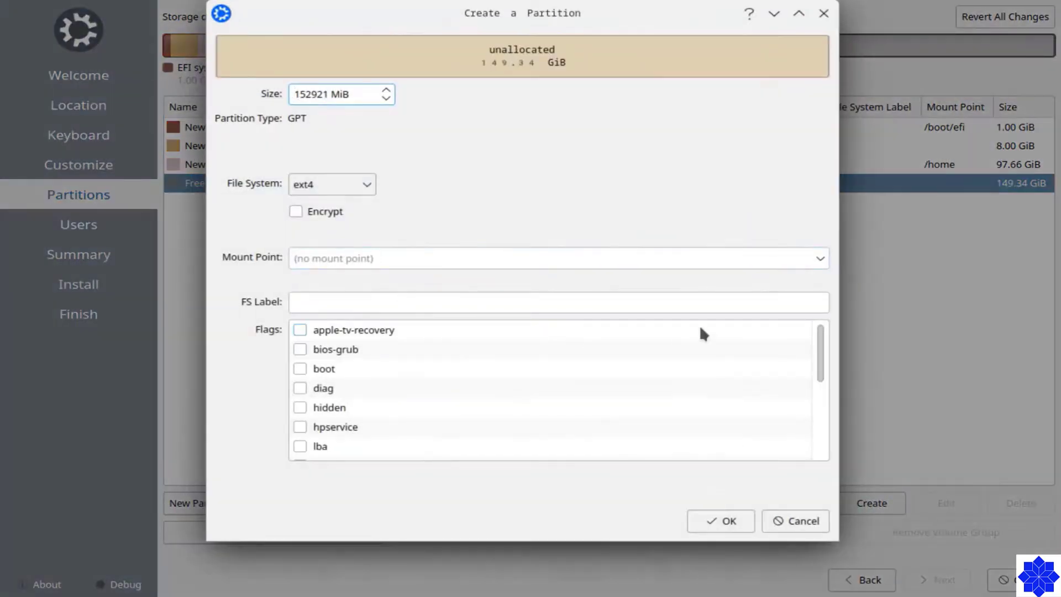
click(818, 259)
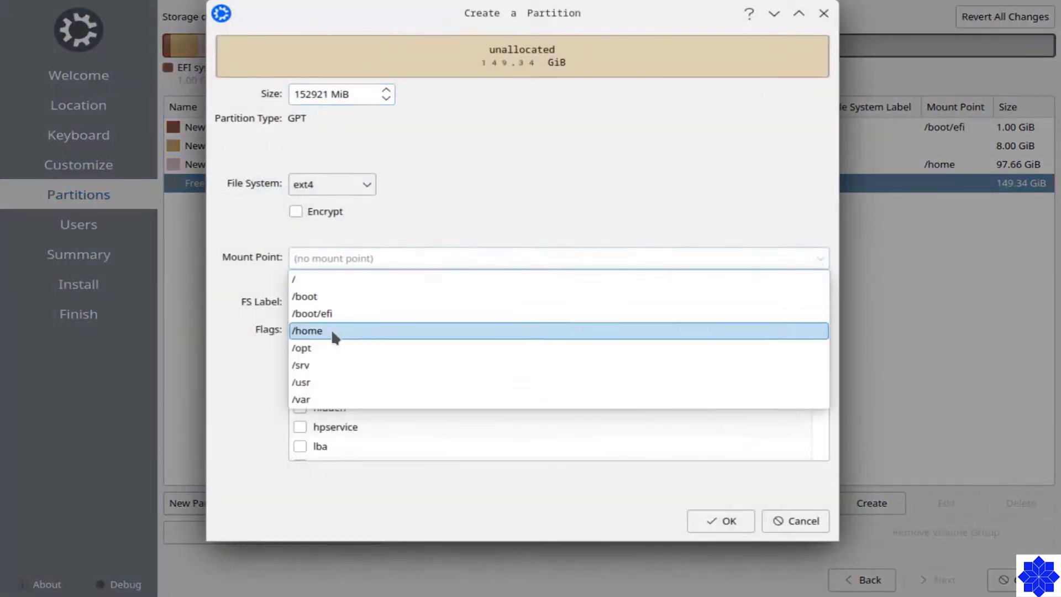
click(323, 399)
double_click(318, 93)
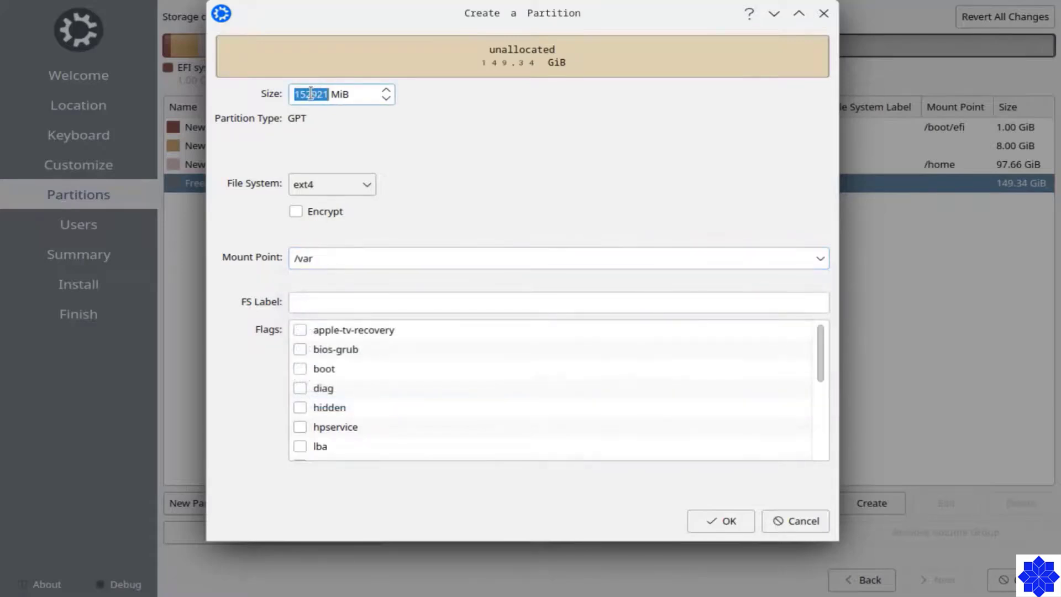
text(25000)
click(720, 514)
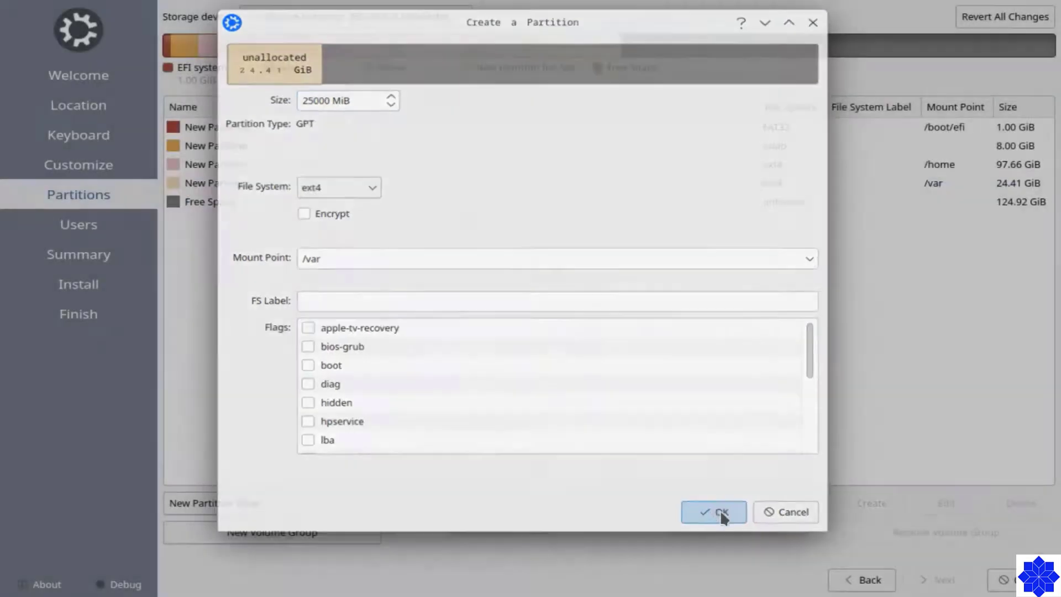
click(535, 208)
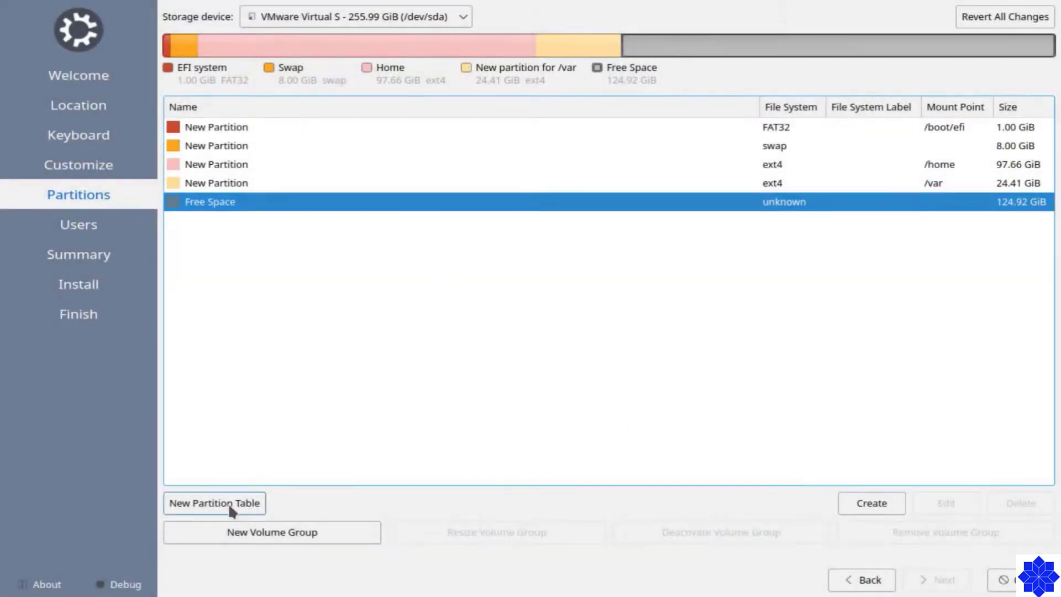
Create a 27000 MiB ext4 partition mounted at /usr from the free space.
click(868, 504)
click(395, 258)
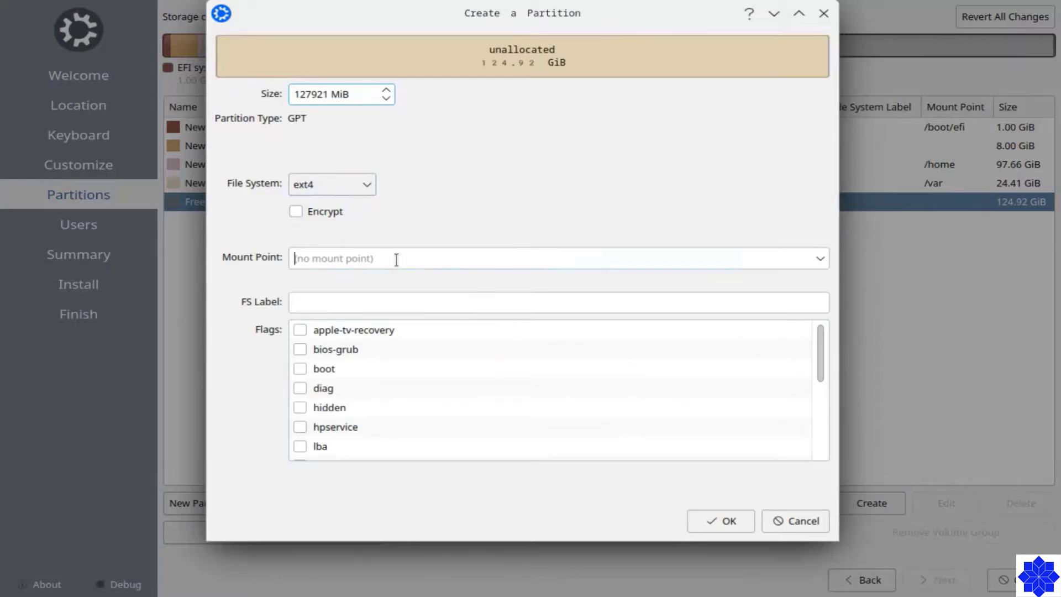
click(820, 261)
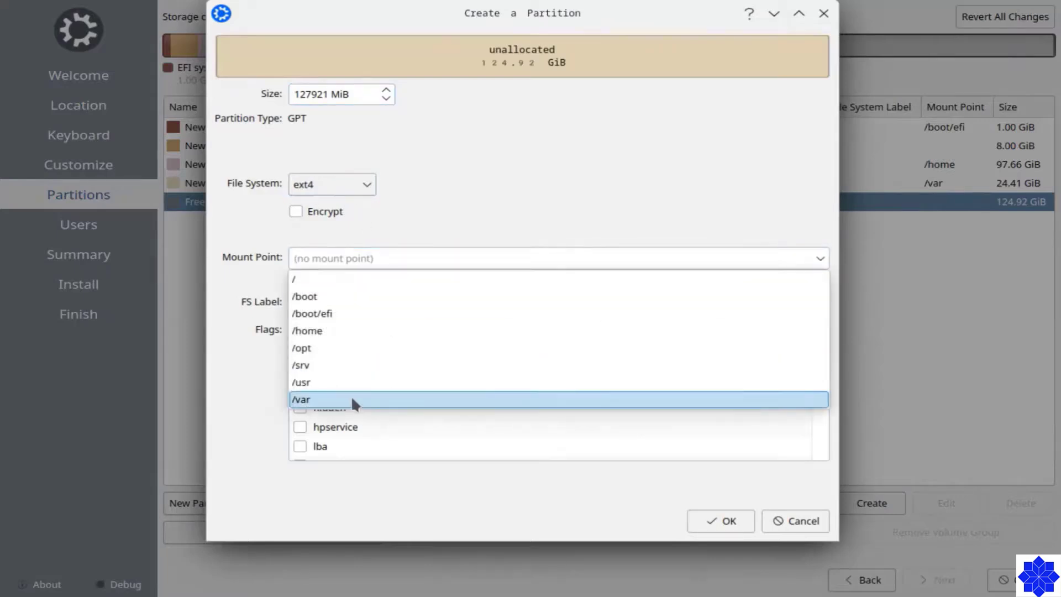
click(323, 383)
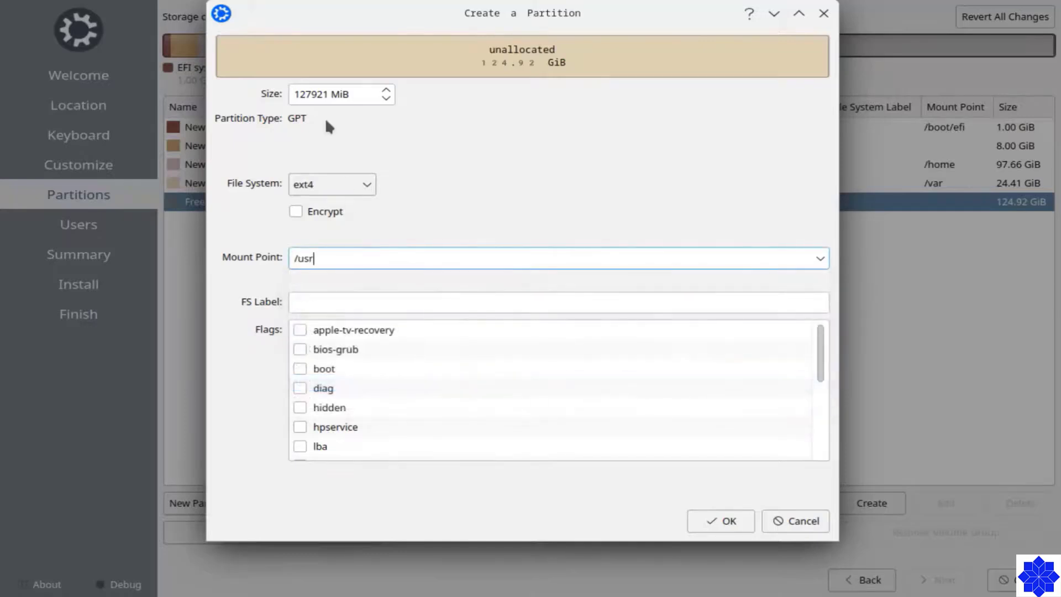
double_click(316, 95)
text(27000)
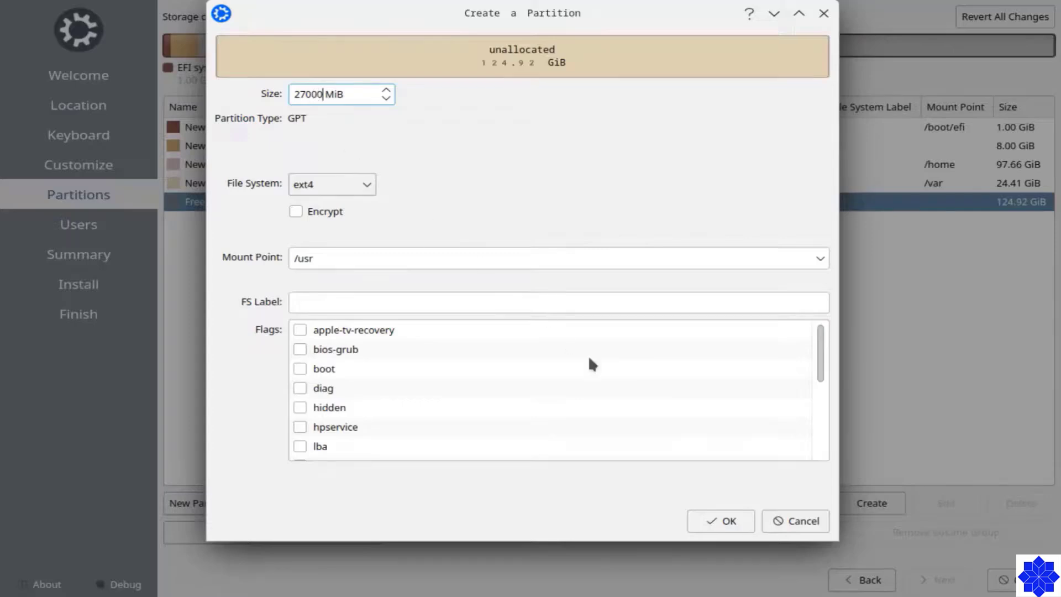
click(721, 520)
Fill the remaining 98.56 GiB with an ext4 root partition at / and proceed to Users.
click(255, 223)
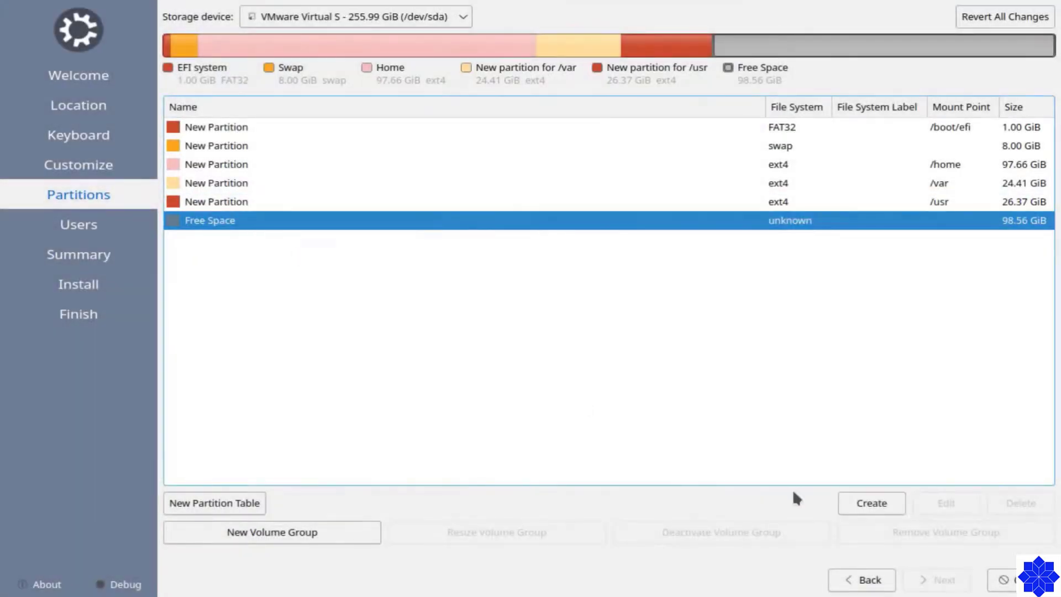
click(851, 499)
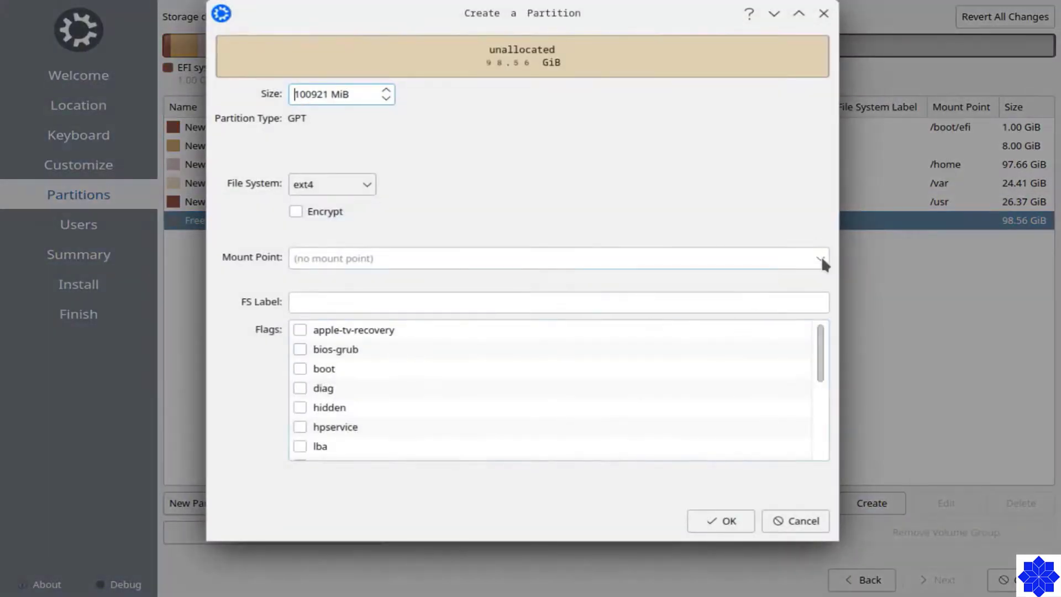
click(821, 258)
click(419, 281)
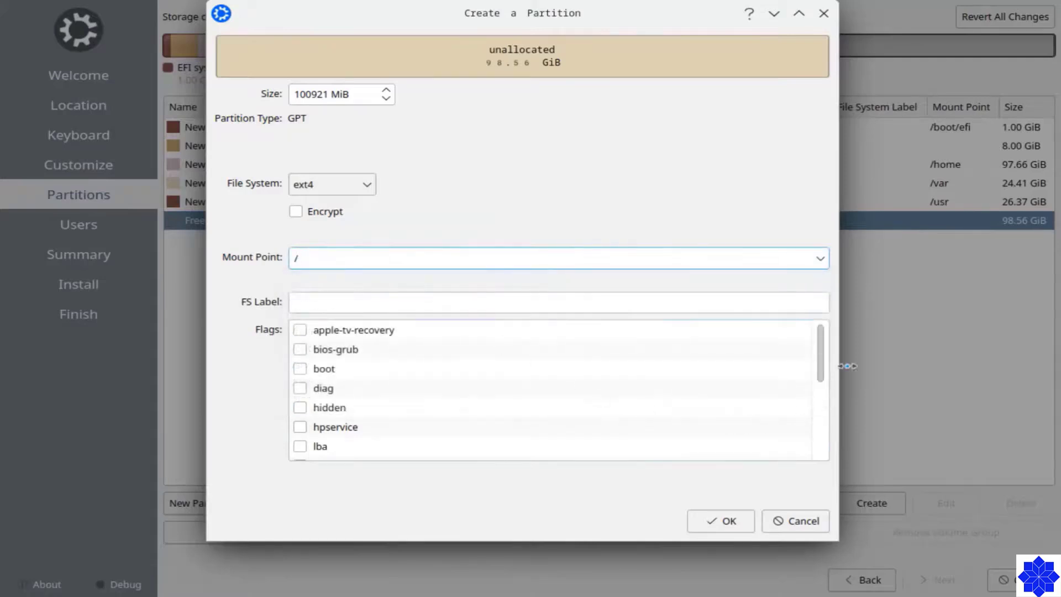
drag(820, 354, 773, 456)
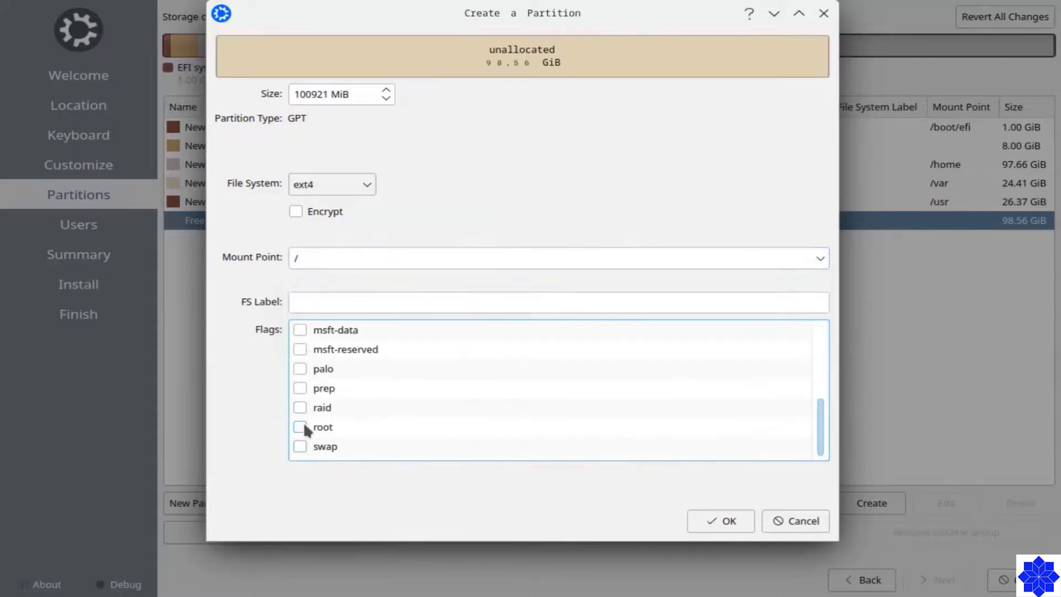
click(738, 519)
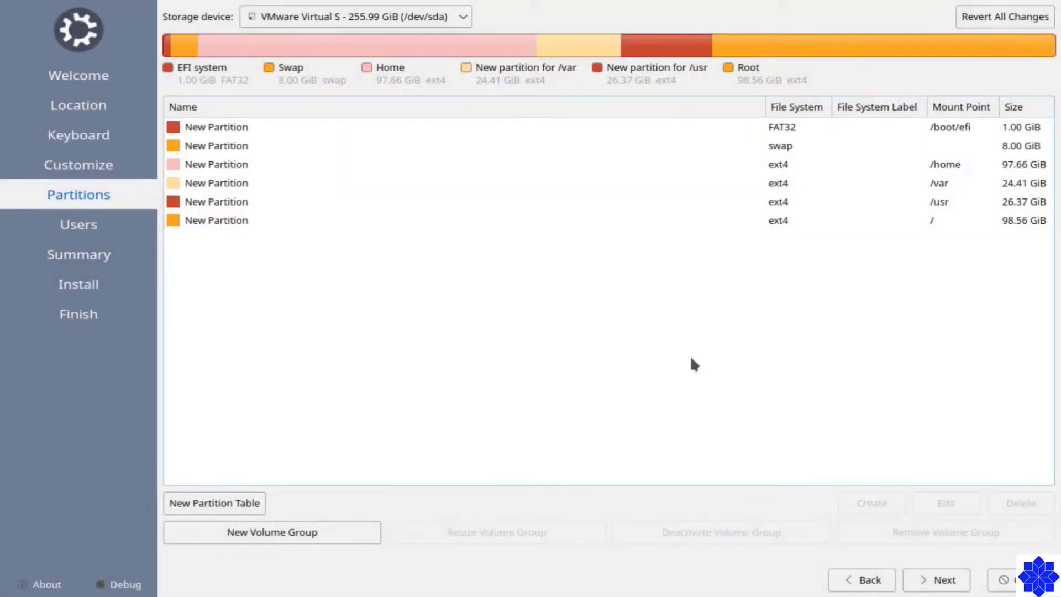
click(940, 580)
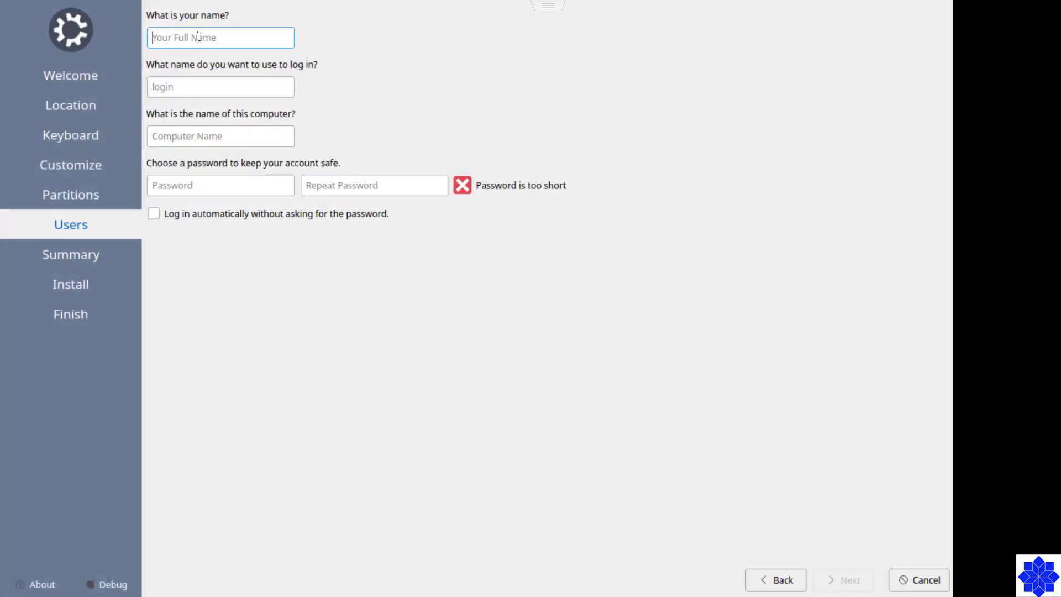
Enter the user's name and type the account password in both password fields, then continue.
text(RSCS)
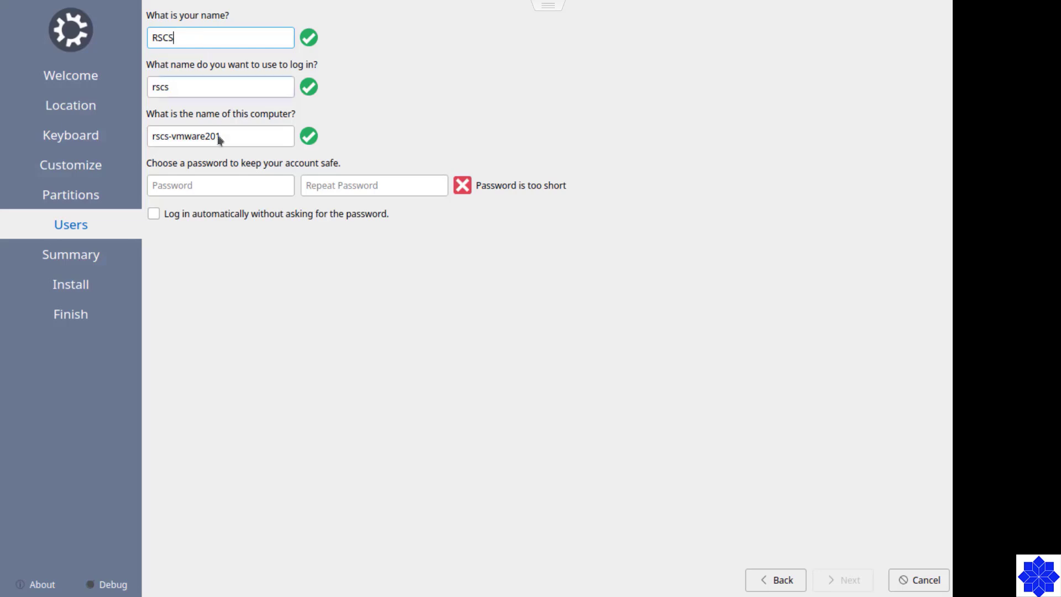
click(177, 183)
text(●●●●●●●)
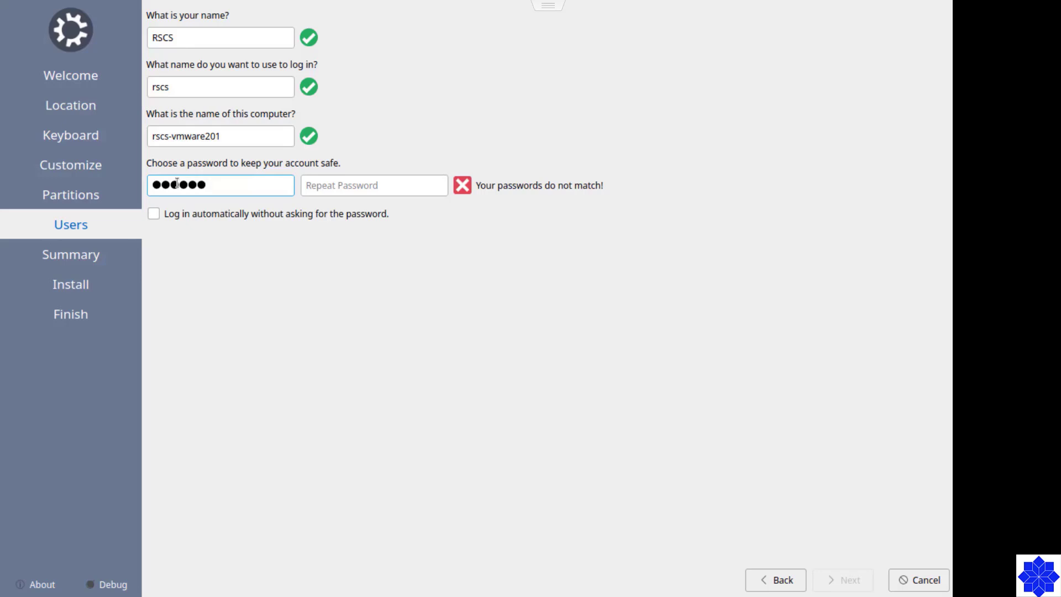
click(306, 185)
text(●●●●●●)
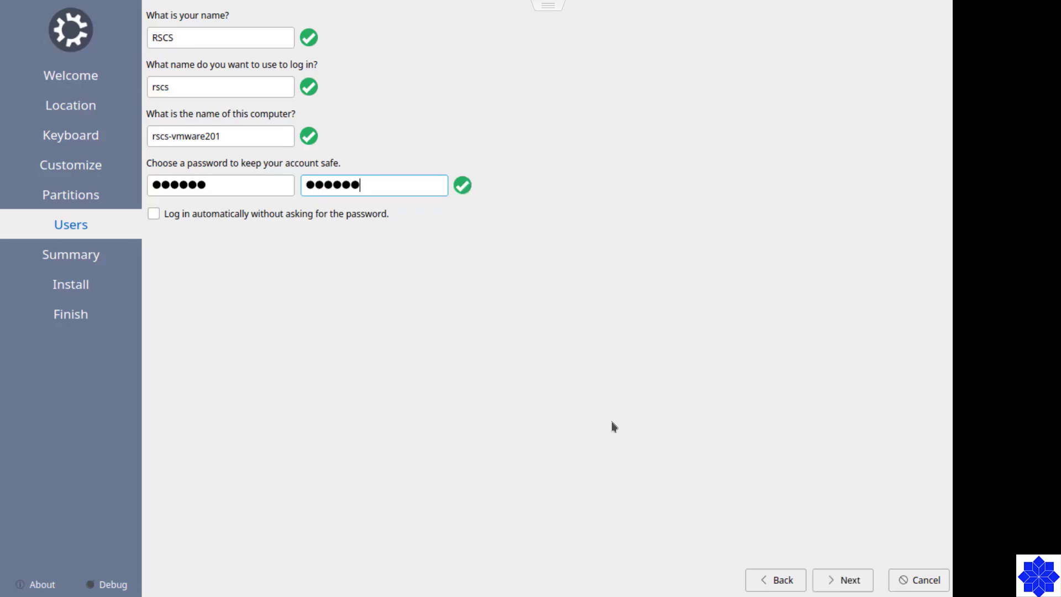
click(852, 586)
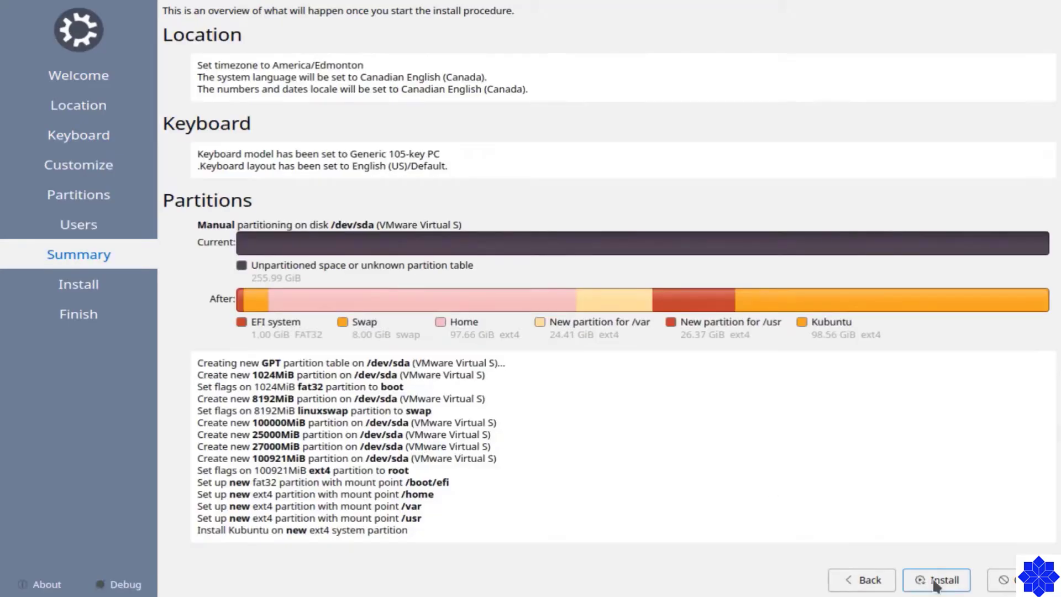
Confirm the disk changes so Kubuntu 24.04 LTS begins installing onto /dev/sda.
click(851, 583)
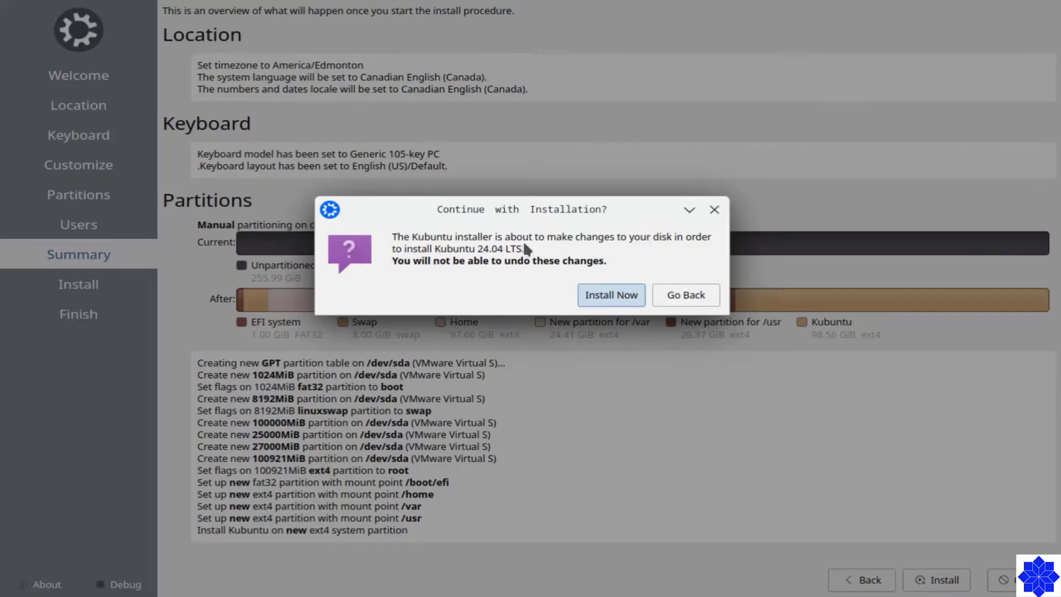
click(614, 293)
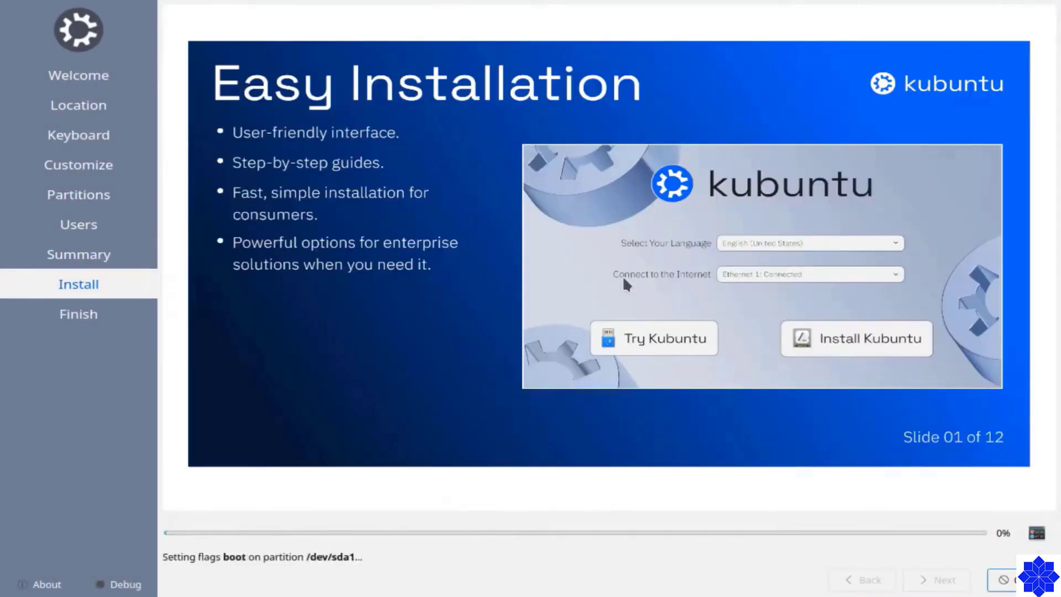